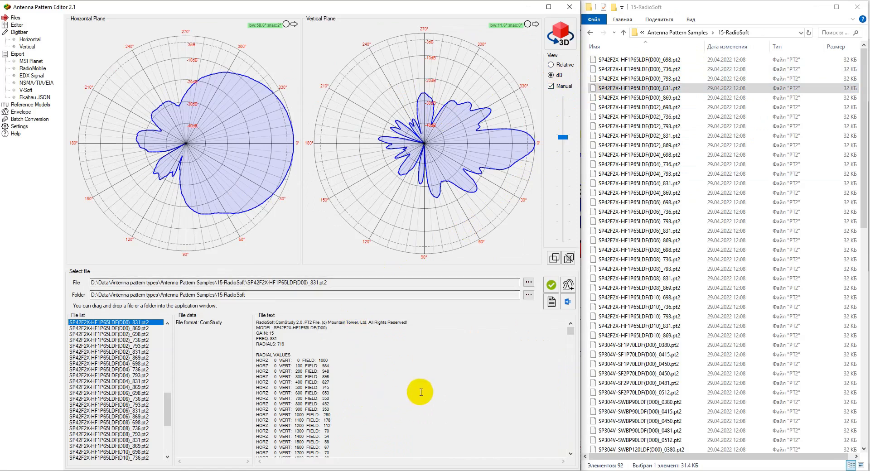
Step: Switch to Notepad++ and Excel to view the sample pattern data in AW3161_T0_antenna.csv and 8232-Antenna_RAW_DATA.xlsx
click(500, 470)
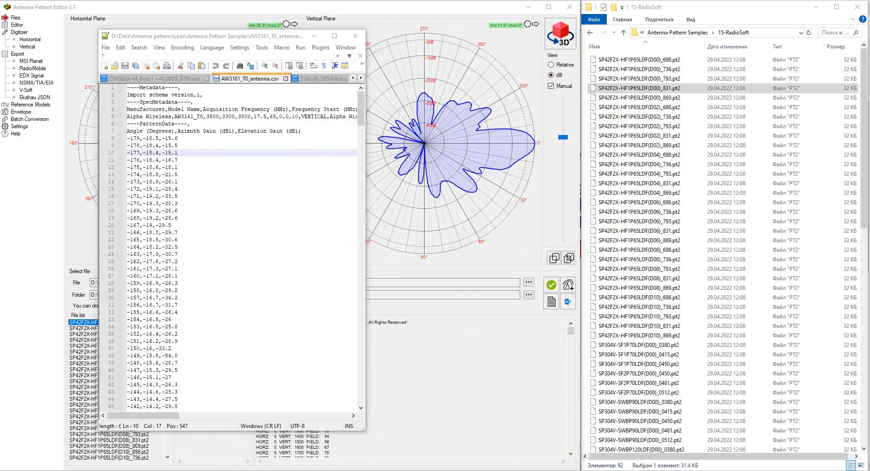
click(453, 470)
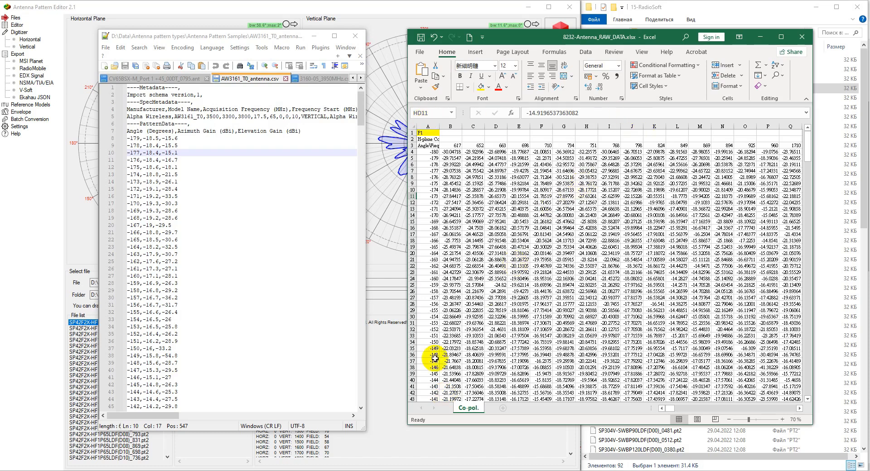
drag(160, 146, 162, 254)
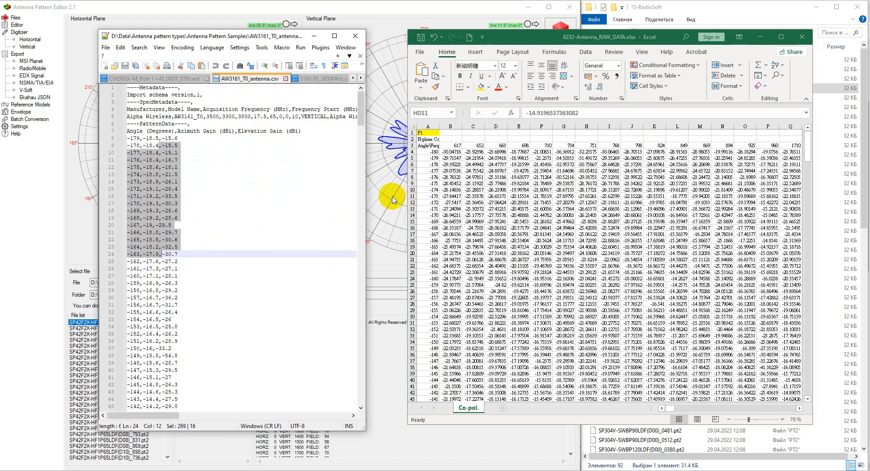
Step: Switch back to Antenna Pattern Editor, open the Editor page, and view the Paste from Clipboard Wizard without pasting anything
click(250, 20)
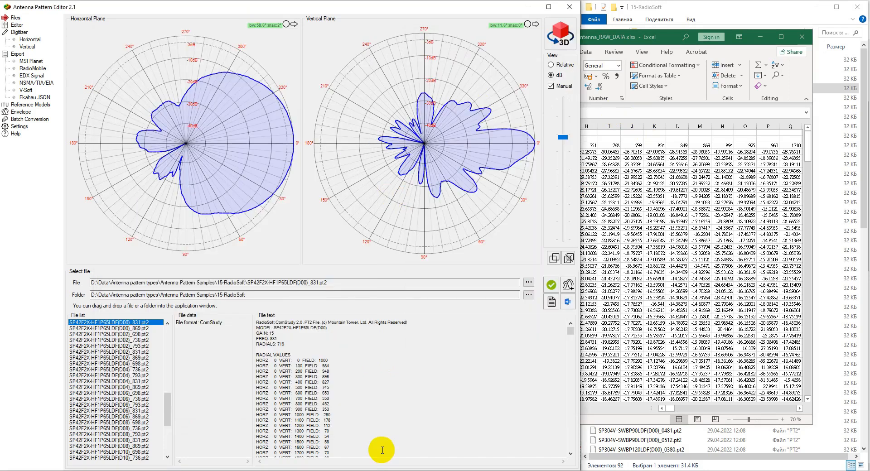
click(18, 25)
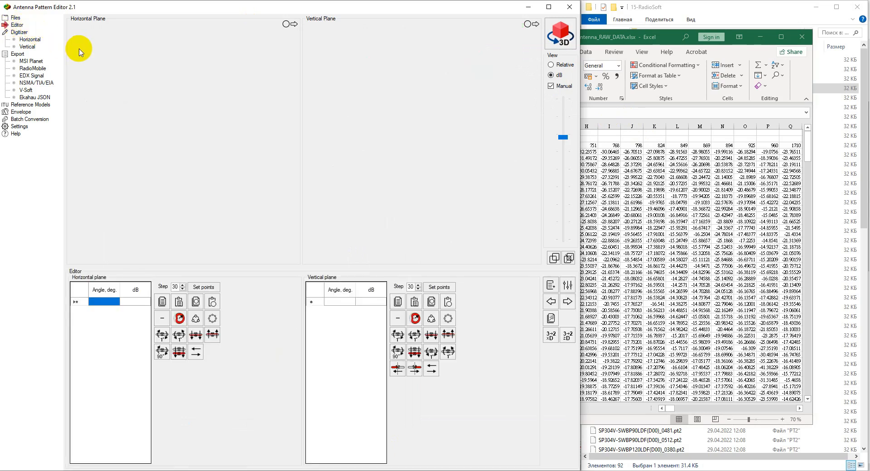
click(550, 320)
drag(437, 152, 329, 70)
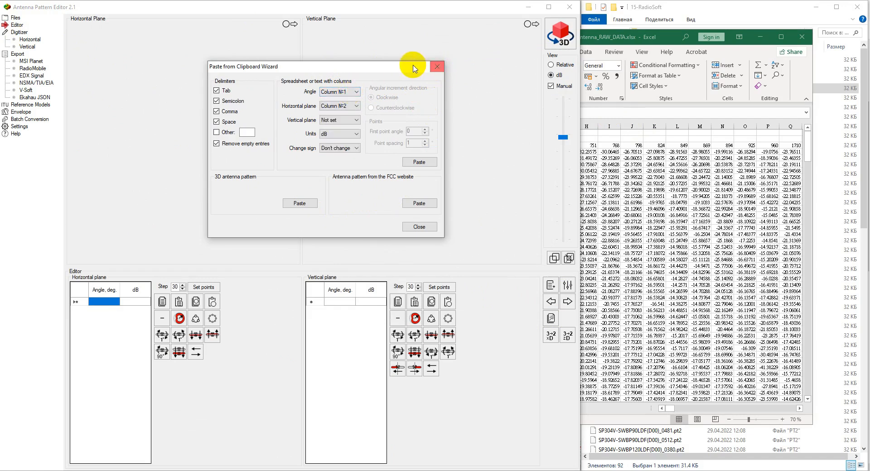
drag(411, 68, 436, 73)
click(461, 73)
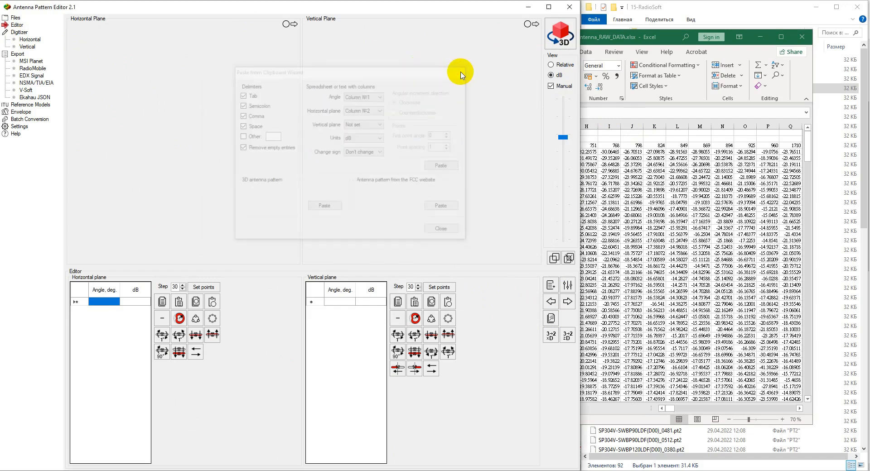
Step: Bring the 8232-Antenna_RAW_DATA.xlsx workbook and the AW3161_T0_antenna.csv text file forward and arrange their windows side by side
key(alt+Tab)
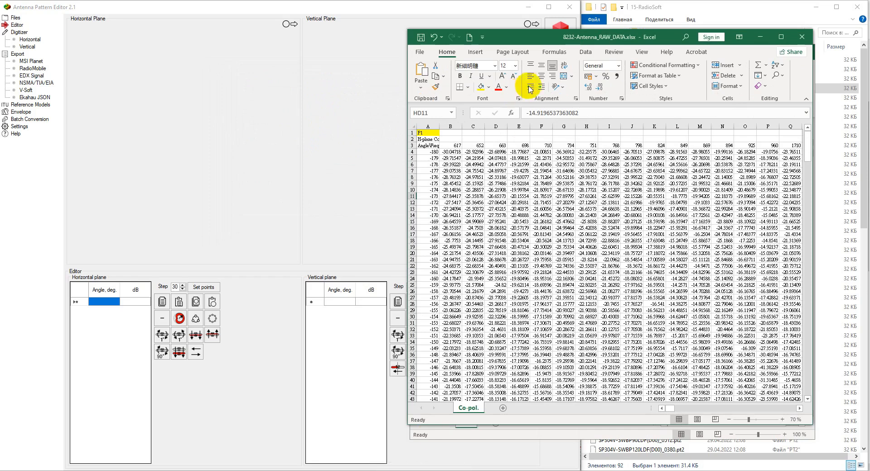
drag(543, 37, 612, 40)
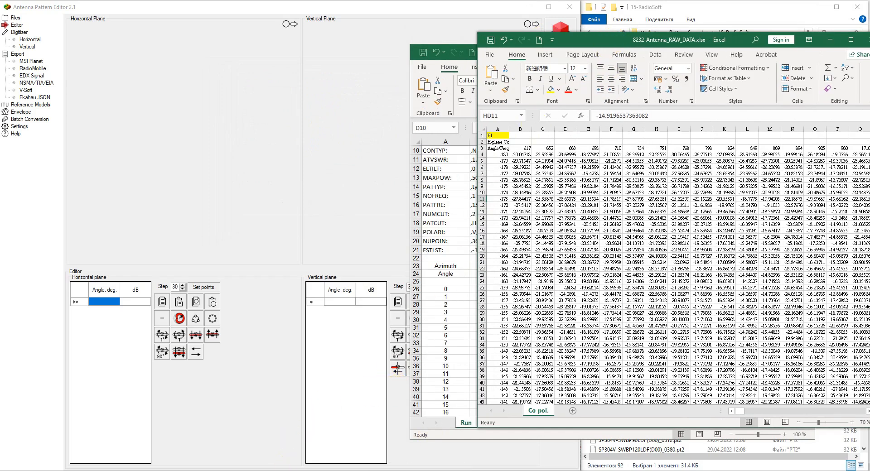
key(alt+Tab)
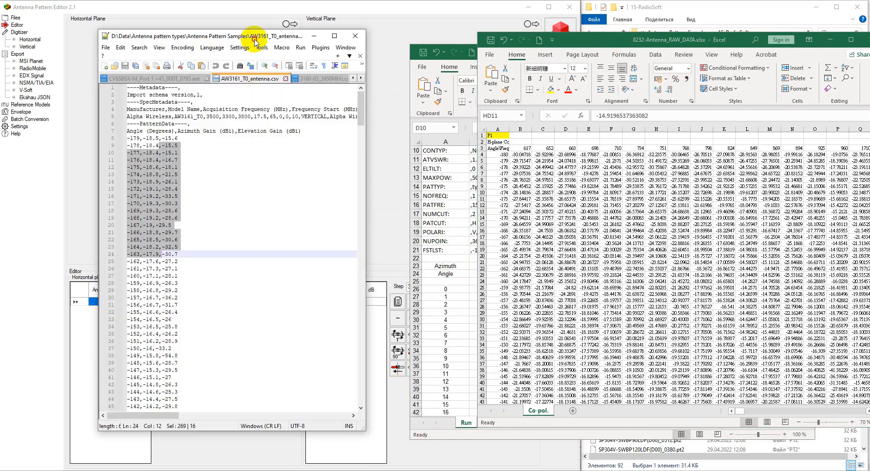
drag(254, 38, 308, 31)
Step: Examine the metadata header lines and the rows of angles and gains in AW3161_T0_antenna.csv
click(264, 190)
click(289, 167)
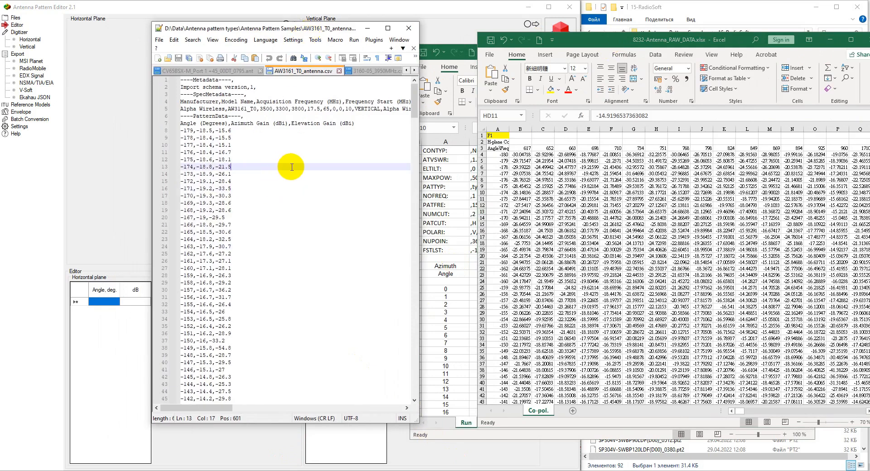
click(185, 80)
drag(185, 80, 359, 126)
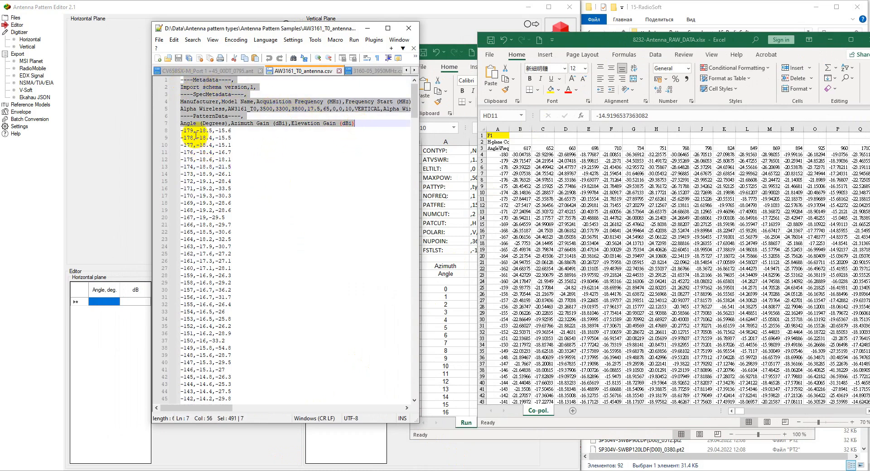
drag(207, 145, 233, 371)
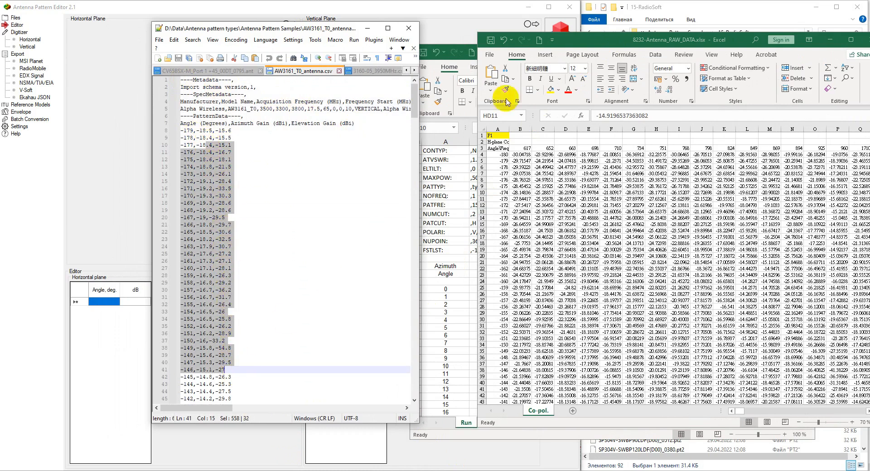
Step: Reposition the workbook and CSV windows and examine the CSV's angle column and its complete data rows from -179 degrees
drag(596, 44, 556, 24)
drag(311, 29, 256, 11)
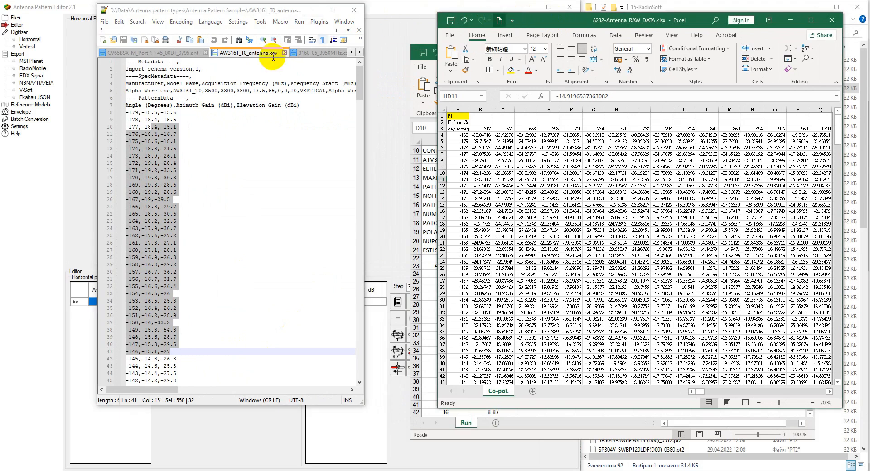
click(133, 121)
drag(130, 106, 131, 135)
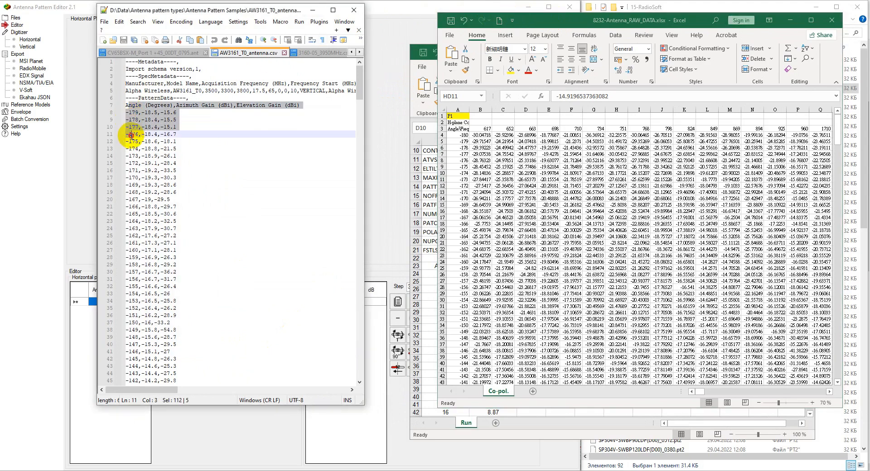
click(172, 141)
drag(180, 113, 193, 211)
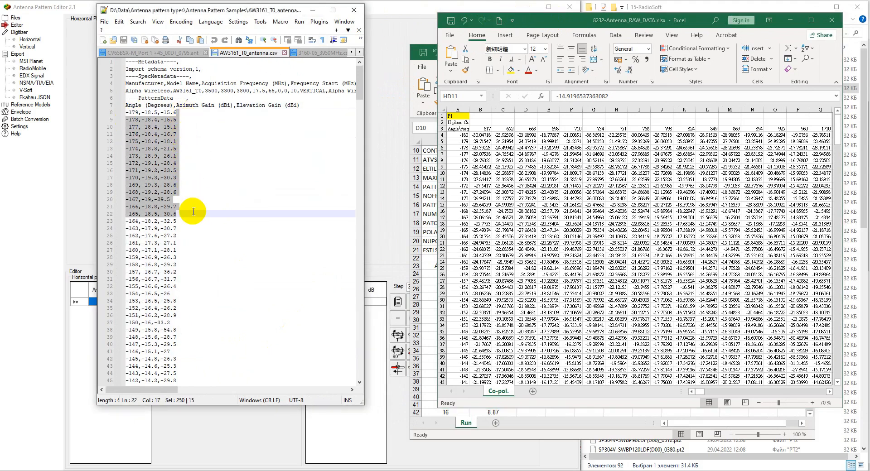
Step: Bring 150Y10H HE.xls beside the CSV and compare its Azimuth Angle and Gain dBd headings with the CSV's column header line
drag(526, 23, 626, 31)
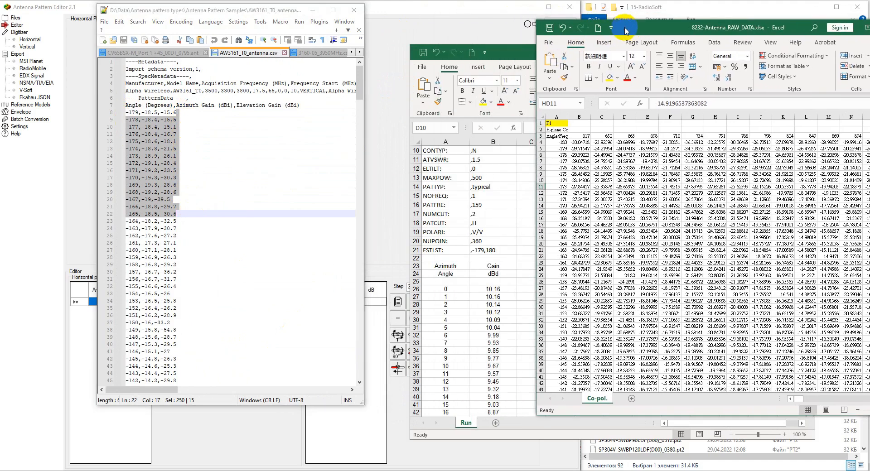
drag(500, 54, 452, 21)
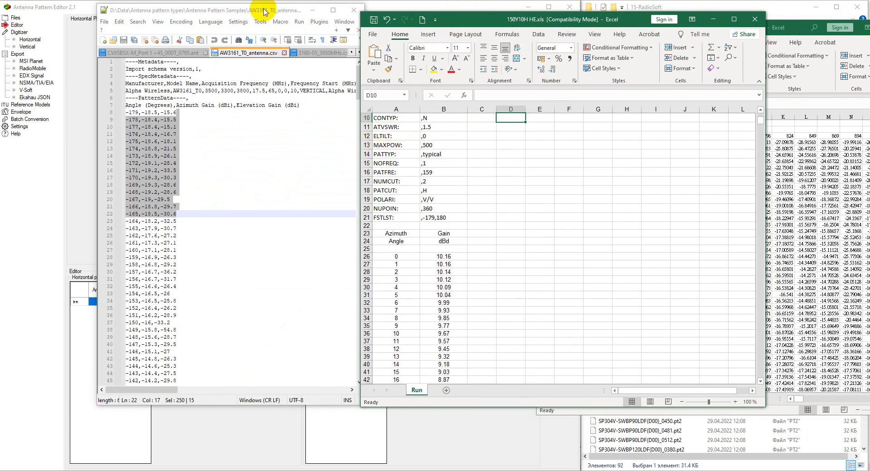
drag(265, 11, 238, 22)
drag(279, 115, 105, 117)
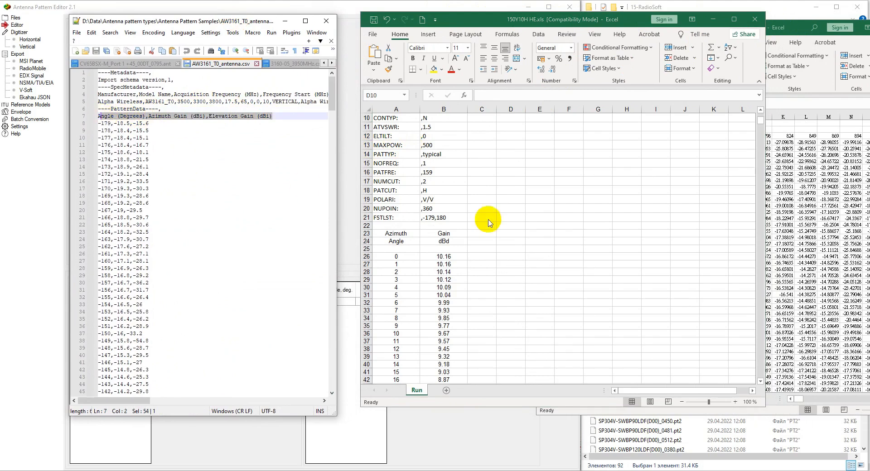
scroll(499, 220, down, 2)
click(450, 180)
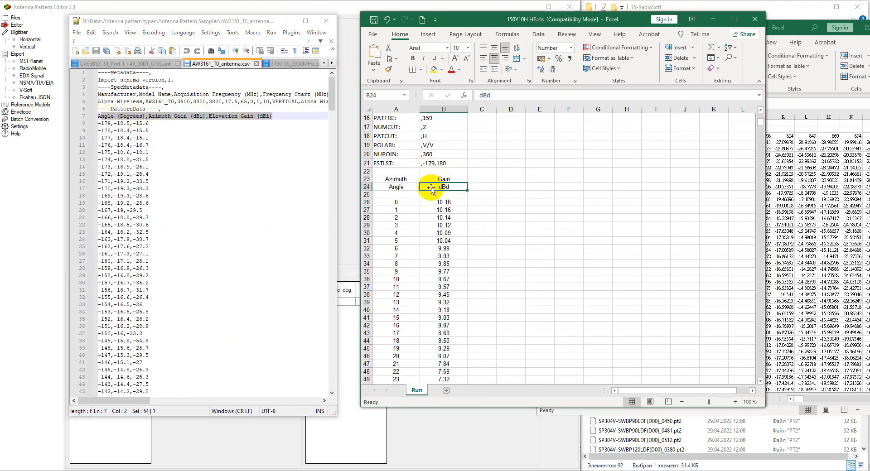
click(397, 180)
Step: View CV65BSX-M_Port 1 +45_00DT_0795.ant in Notepad++ with all characters temporarily shown to examine its space-separated columns
click(179, 160)
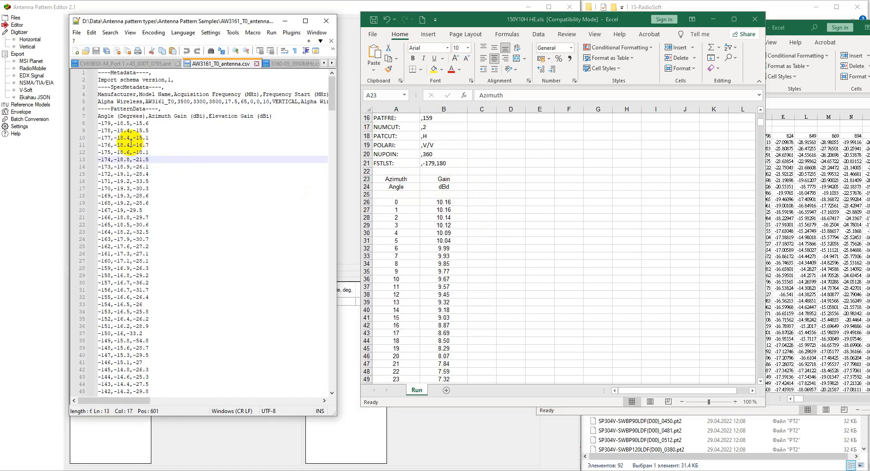
click(146, 63)
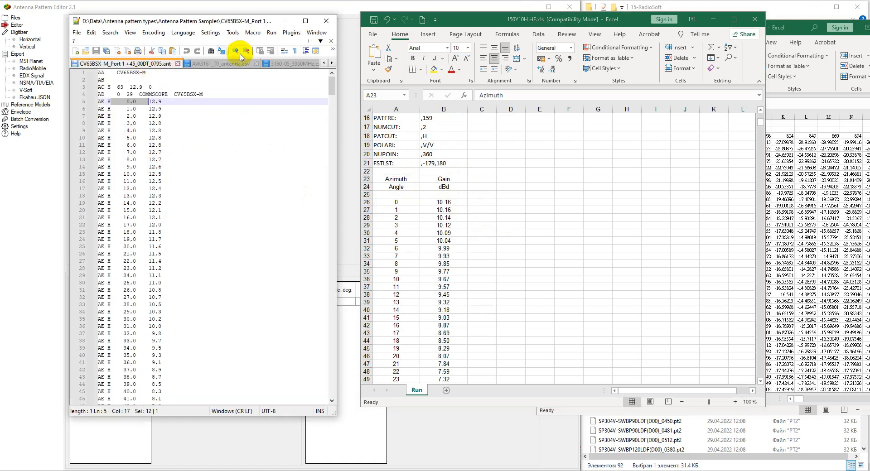
click(295, 51)
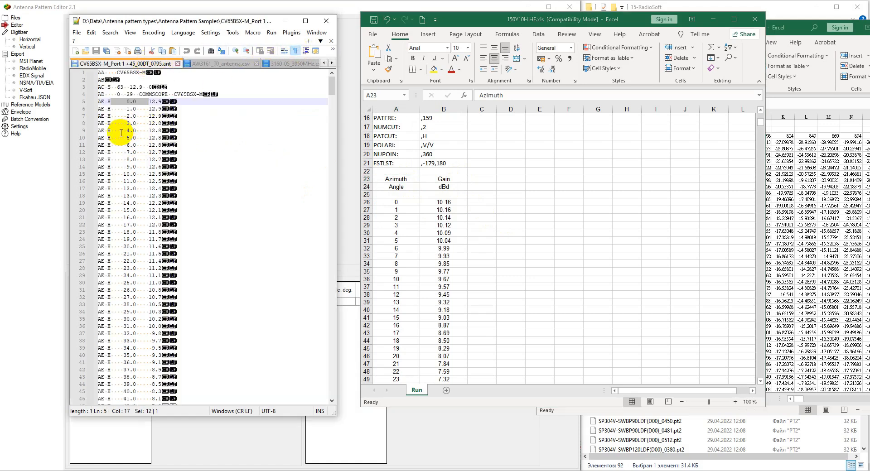
click(296, 51)
Step: Copy all data rows of AW3161_T0_antenna.csv, from angle -179 to 180, without the header lines
click(220, 63)
drag(99, 123, 189, 387)
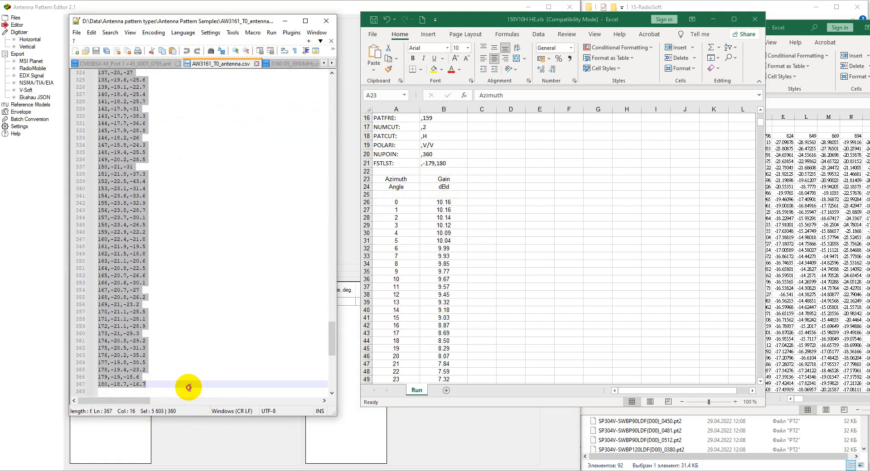
right_click(120, 222)
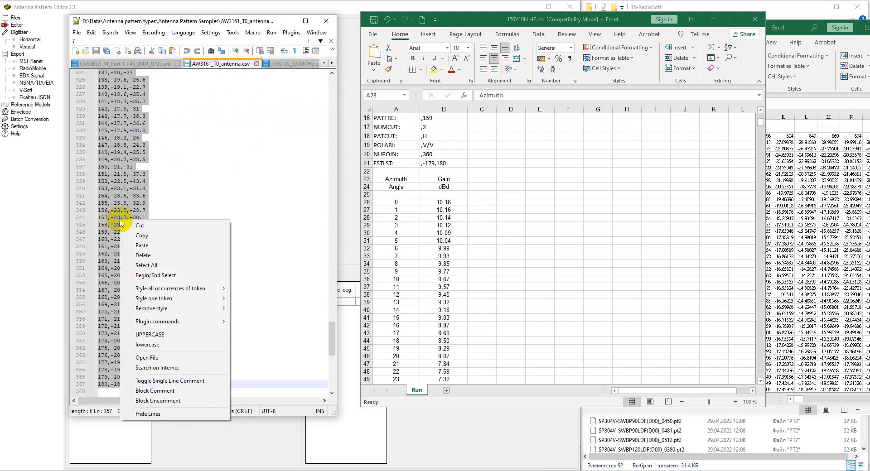
click(143, 236)
Step: Move the CSV window aside and open the Paste from Clipboard Wizard in Antenna Pattern Editor
drag(169, 22, 485, 55)
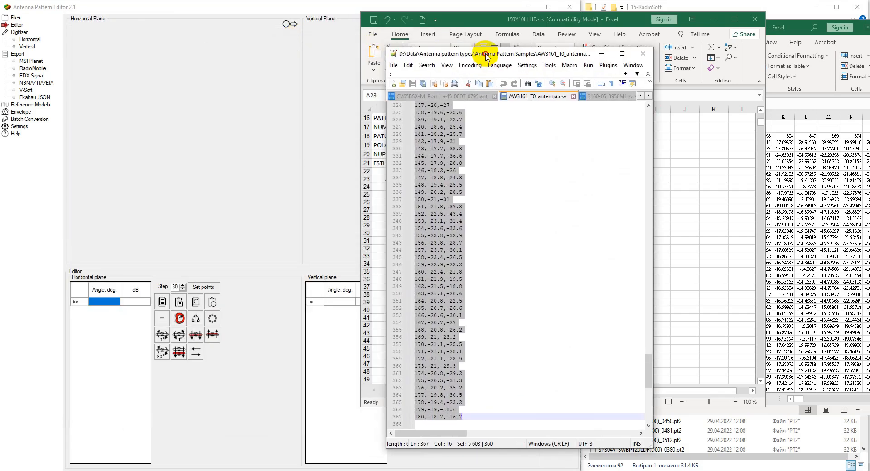
click(288, 3)
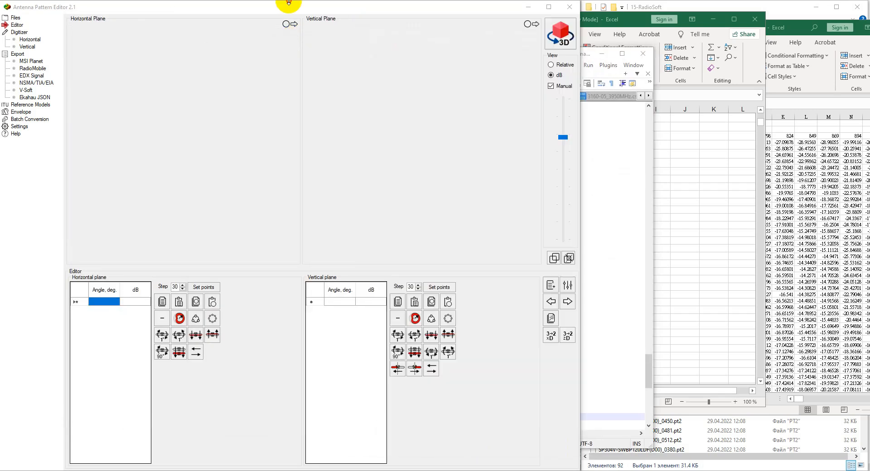
click(551, 319)
drag(473, 157, 356, 87)
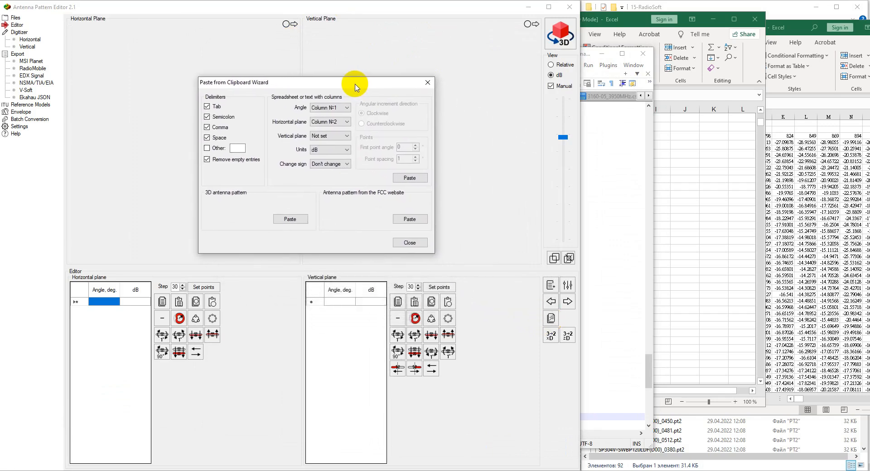
Step: Place the CSV window beside the wizard so its rows can be read, and clear the row selection
click(489, 470)
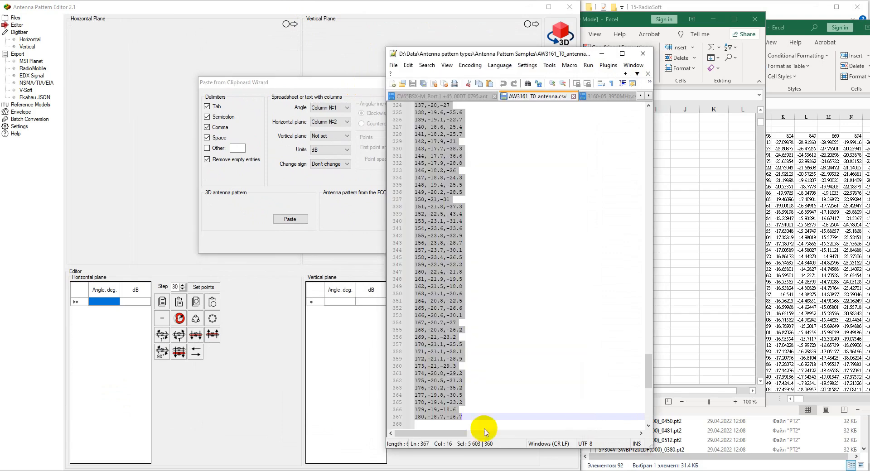
drag(463, 55, 680, 57)
scroll(689, 174, up, 4)
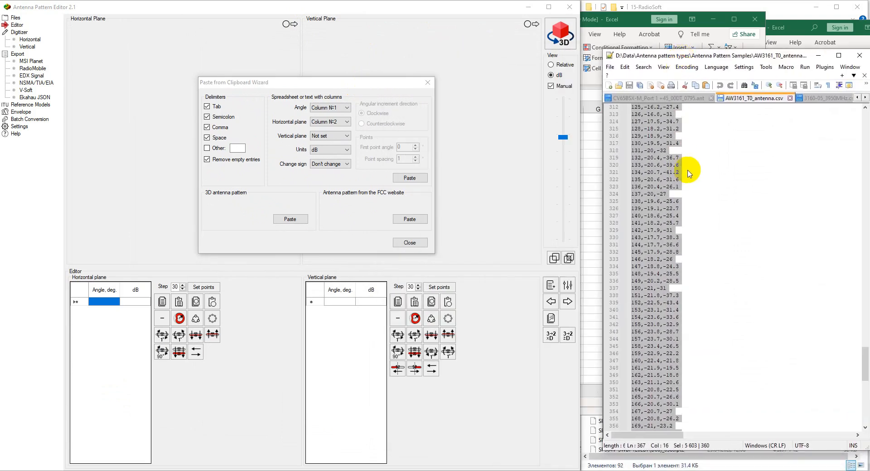
click(660, 172)
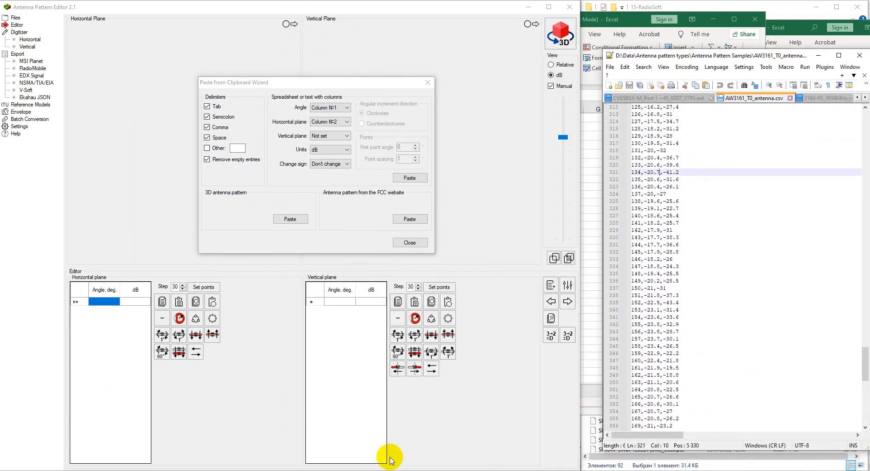
Step: Try toggling the wizard's Comma delimiter and check it against the comma separating the gains in the CSV rows
click(208, 127)
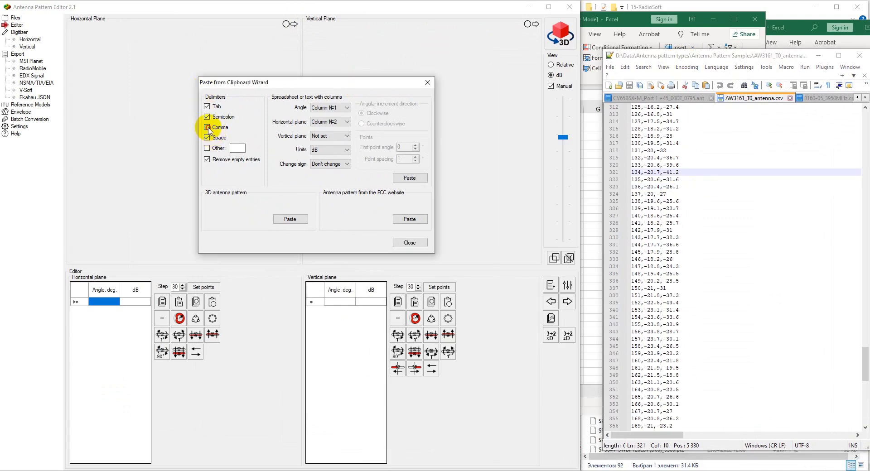
click(207, 128)
click(661, 186)
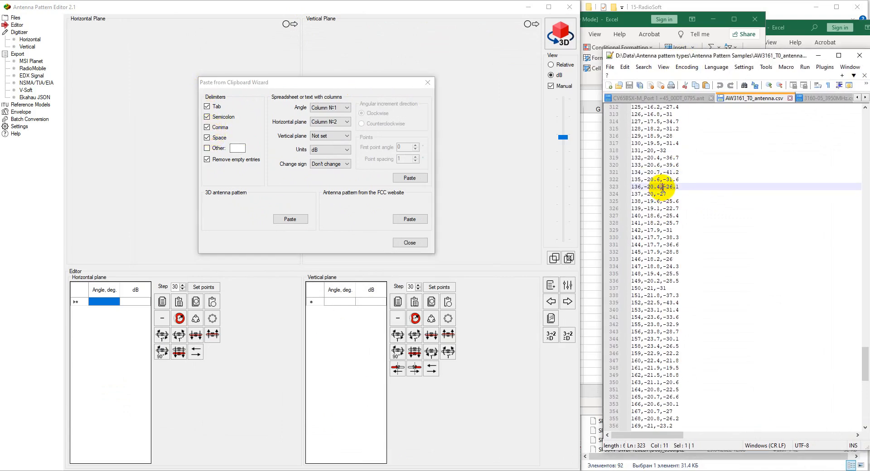
click(207, 127)
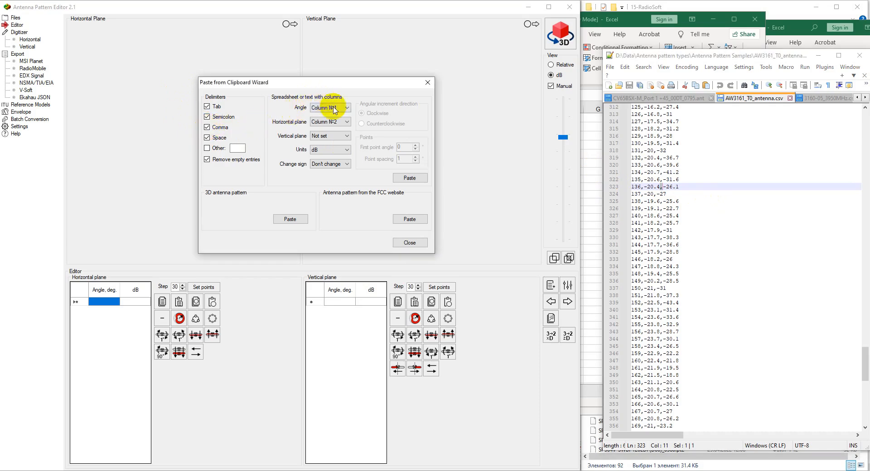
Step: Set the wizard's Vertical plane to Column №3
click(333, 137)
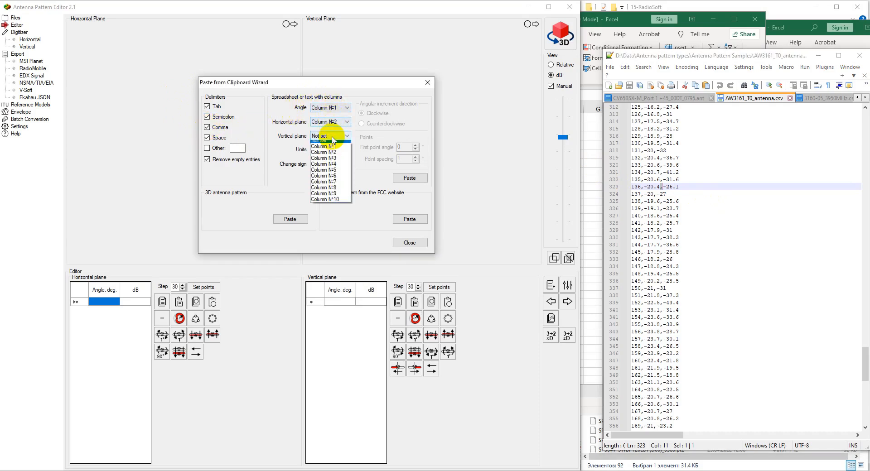
click(336, 162)
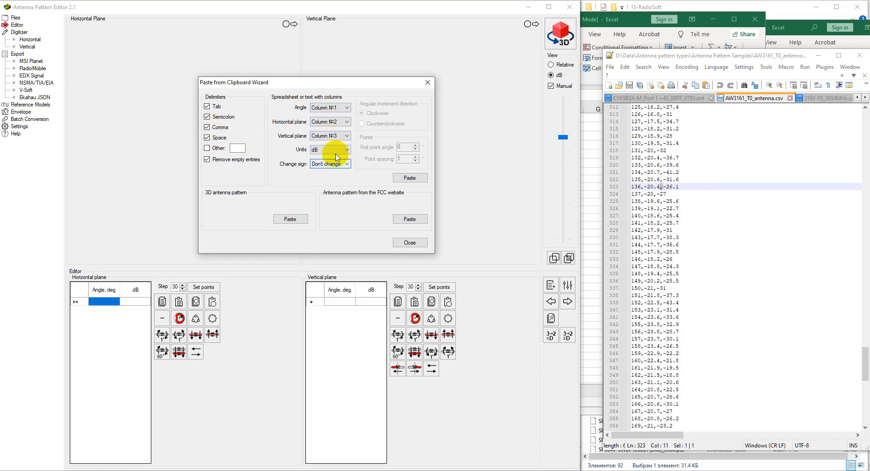
Step: Try the Set directly option for the wizard's Angle, and return it to Column №1
click(345, 111)
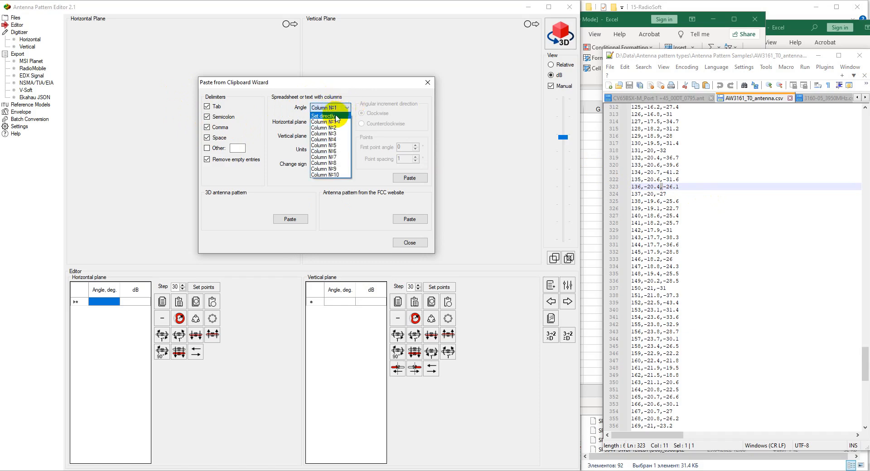
click(335, 117)
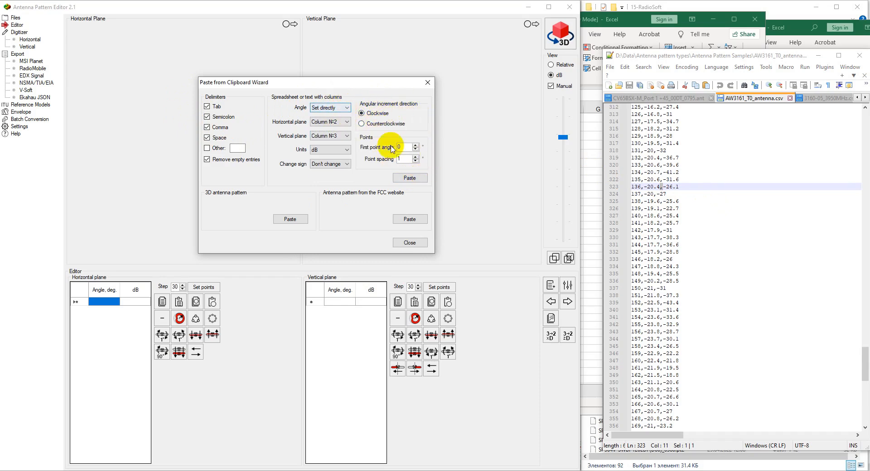
click(341, 109)
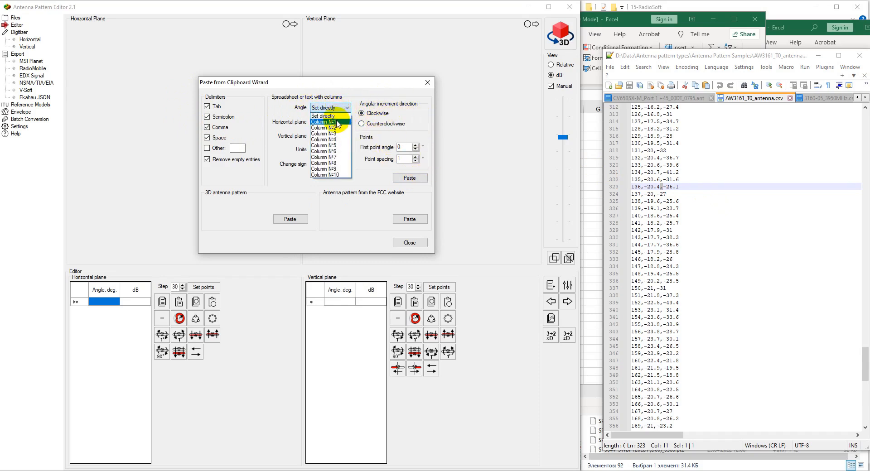
click(337, 122)
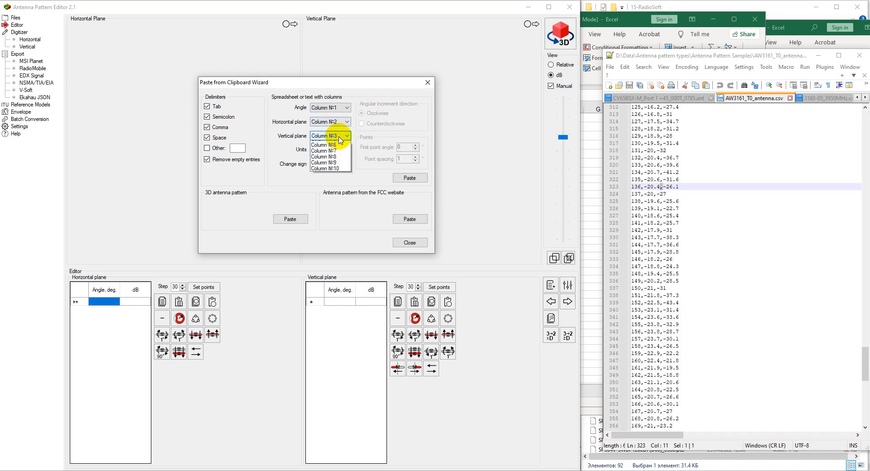
click(364, 135)
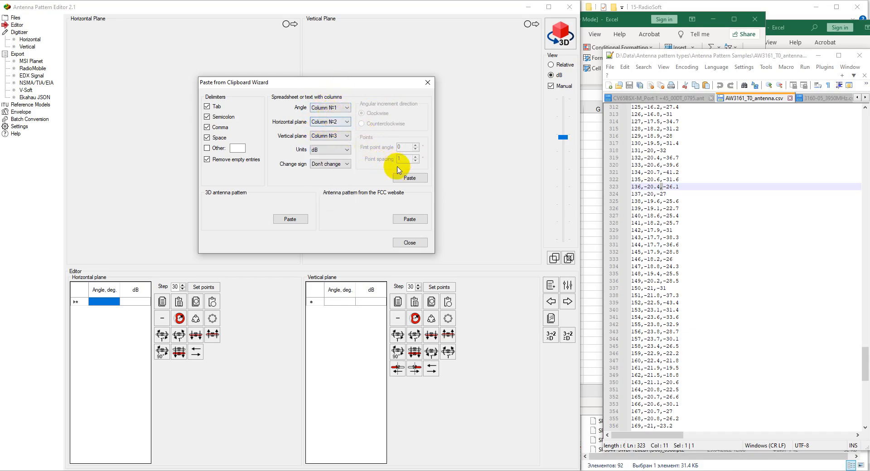
Step: Paste the copied columns into both planes and move the wizard off the pattern plots
click(406, 179)
drag(358, 85, 497, 169)
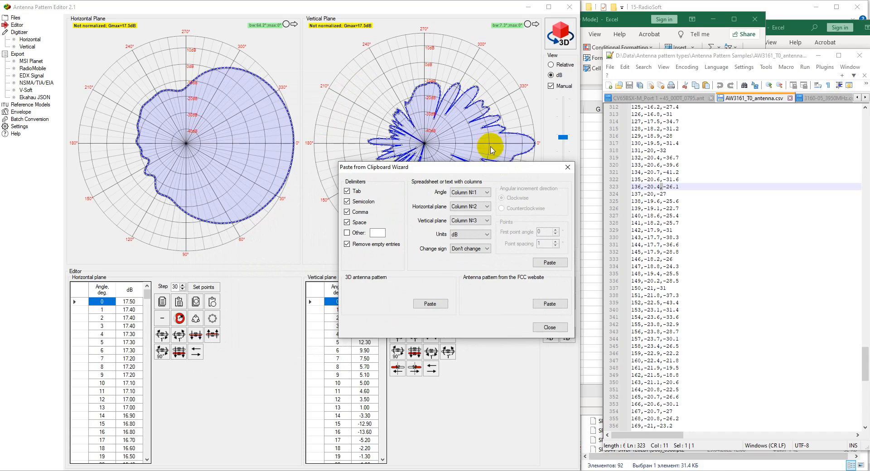
drag(478, 171, 366, 232)
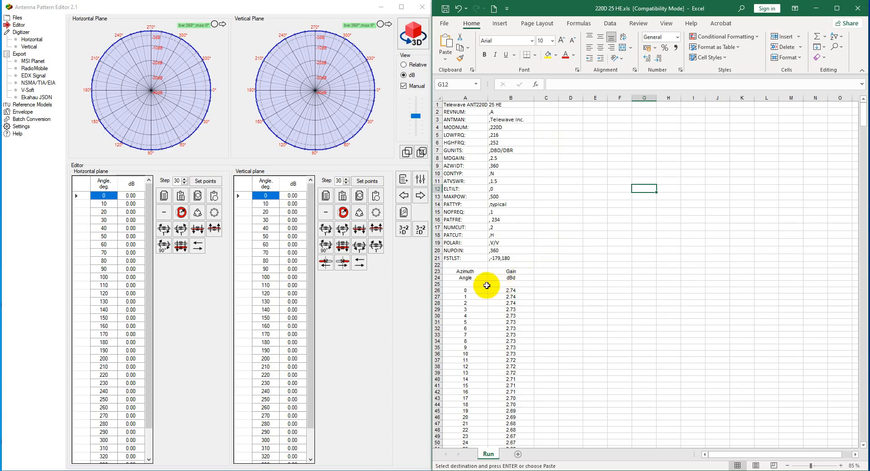
Step: Copy the azimuth angle and gain rows from 0 to 359 in 220D 25 HE.xls, without the headers
drag(467, 291, 495, 458)
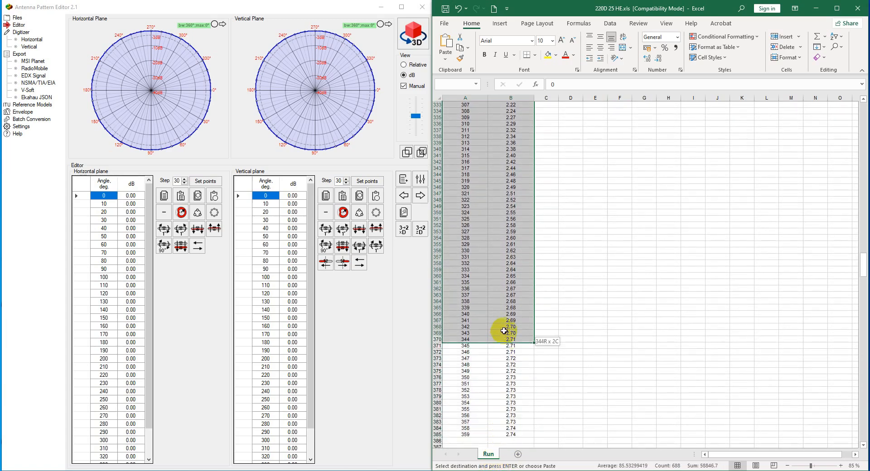
drag(513, 432, 506, 407)
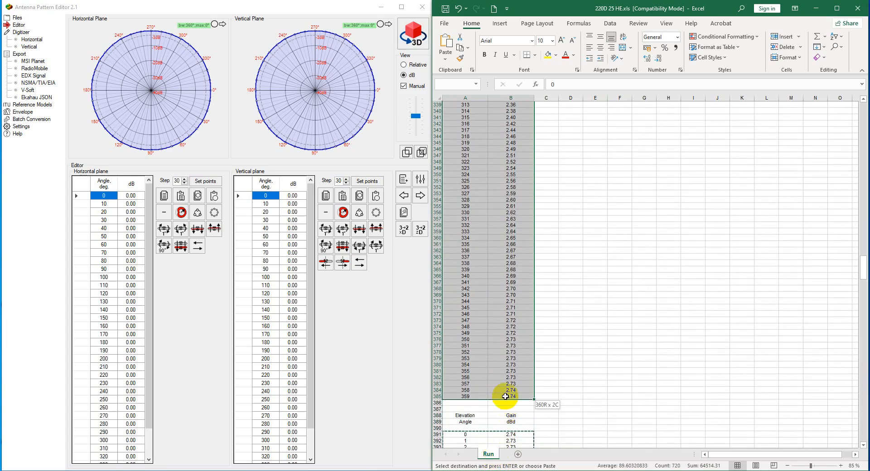
right_click(495, 328)
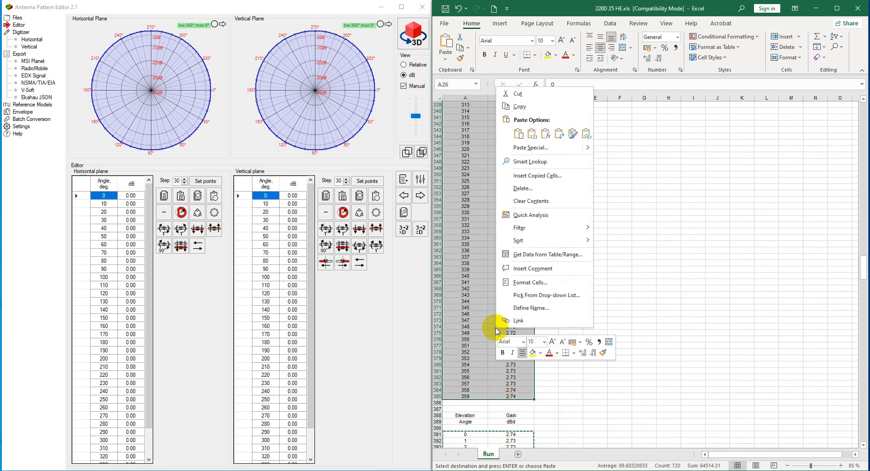
click(519, 106)
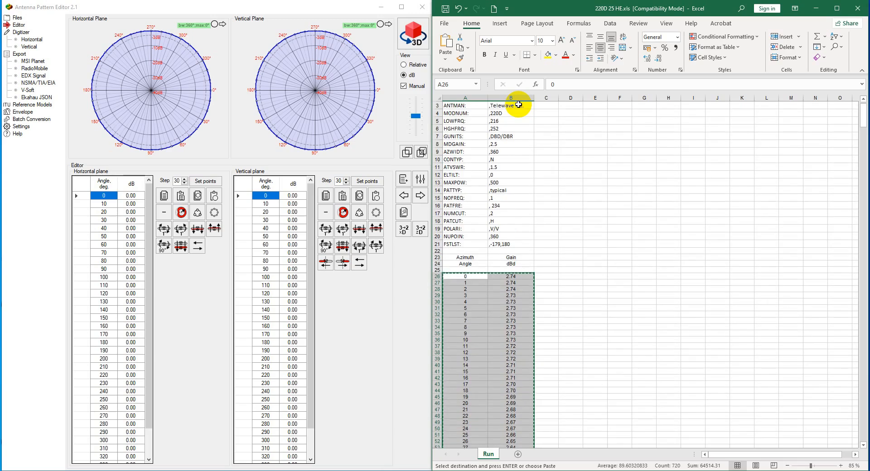
Step: Paste the azimuth data into the horizontal plane with the Paste from Clipboard Wizard, keeping only Tab as the delimiter
click(404, 213)
drag(439, 157, 239, 150)
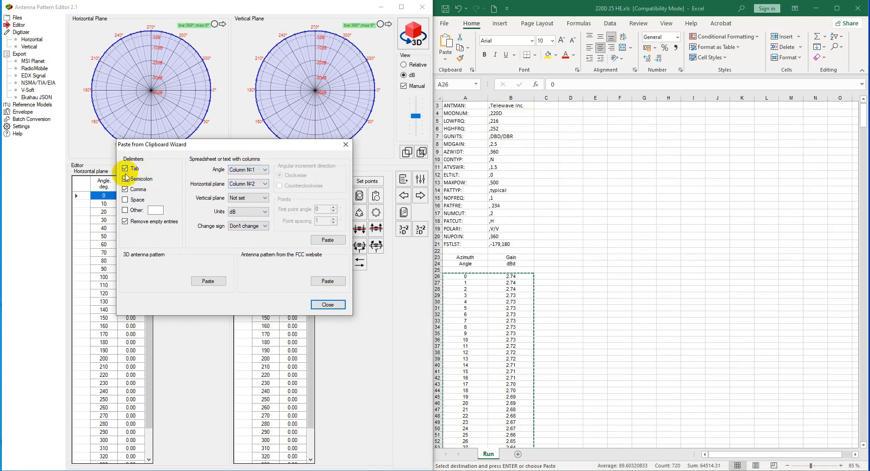
click(125, 189)
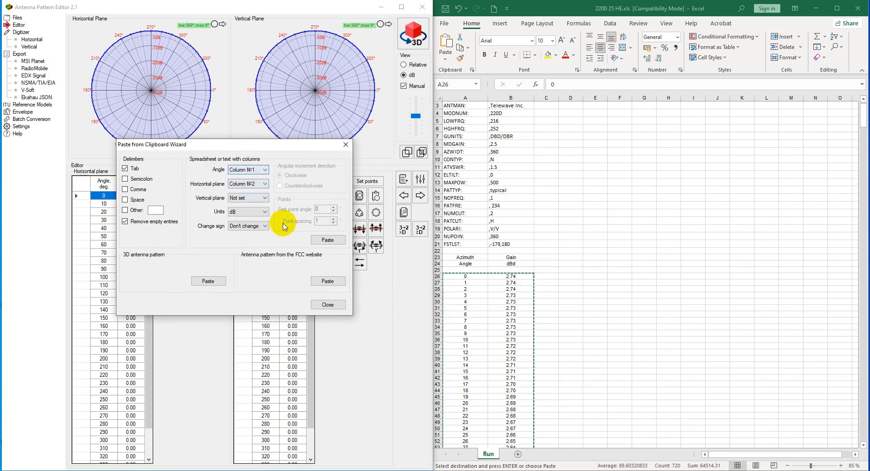
click(328, 240)
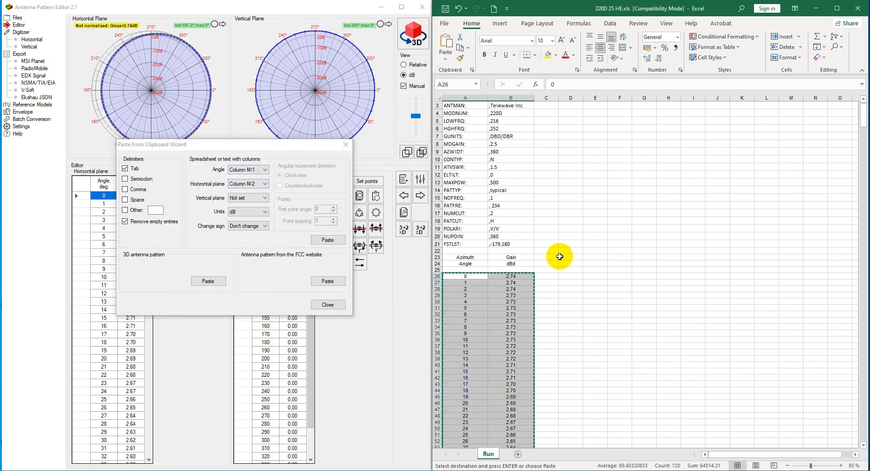
Step: Copy the elevation angle and gain rows from 0 to 359 below the azimuth table in the spreadsheet
scroll(562, 259, down, 20)
scroll(609, 241, down, 12)
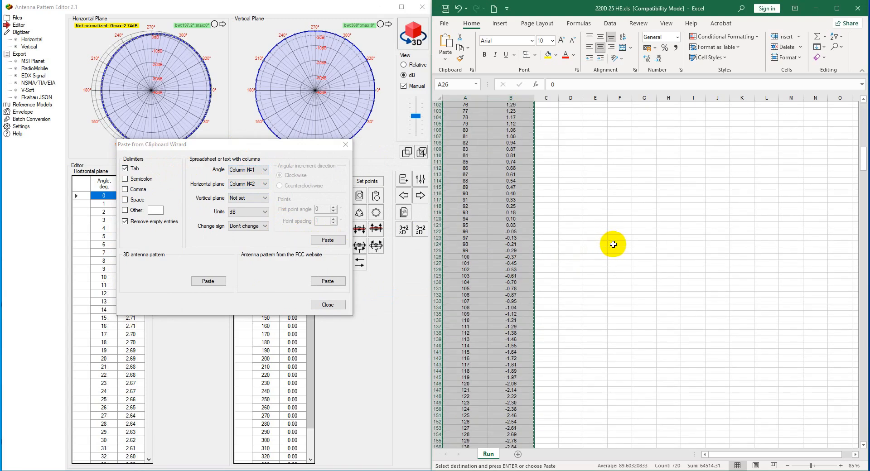
scroll(619, 243, down, 20)
scroll(620, 243, down, 13)
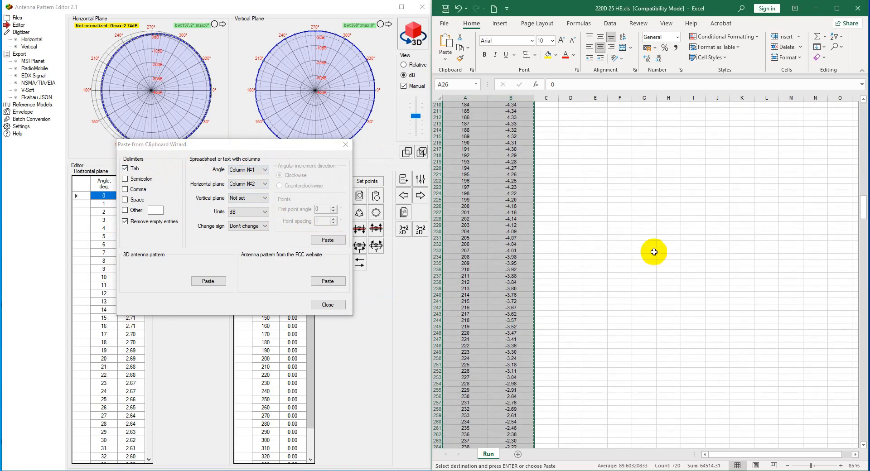
drag(865, 209, 865, 286)
click(732, 252)
drag(461, 193, 520, 390)
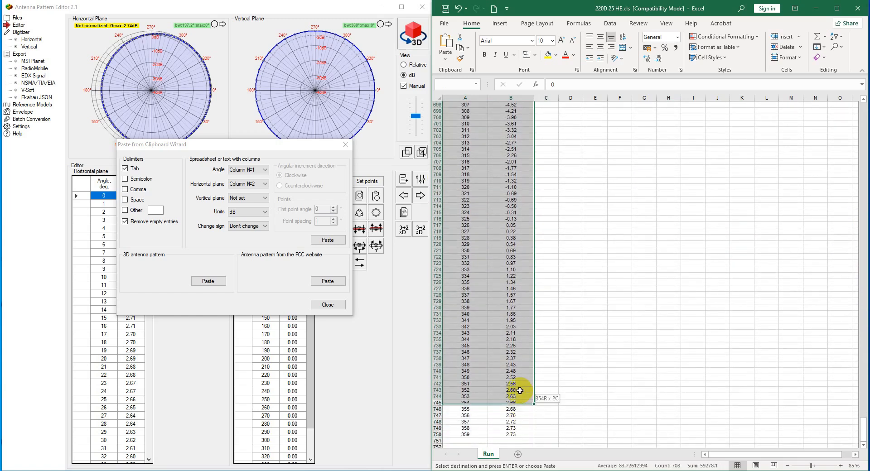
right_click(486, 275)
click(510, 51)
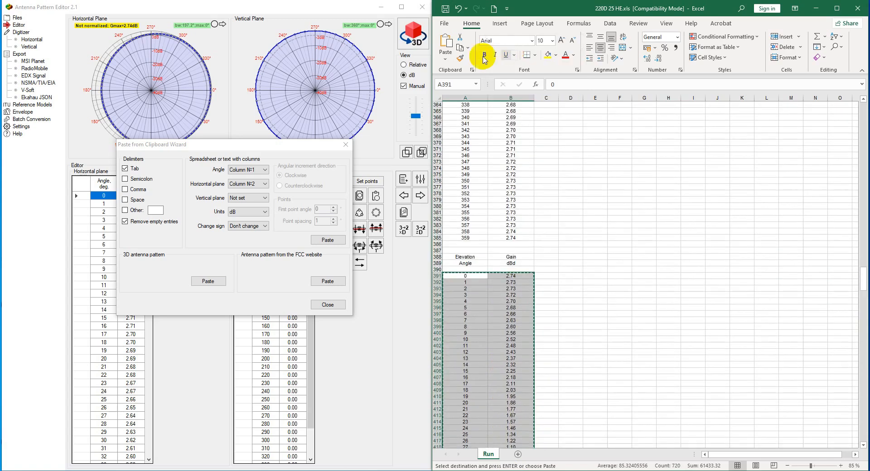
Step: Set the wizard's Horizontal plane to Not set and Vertical plane to Column №2, and paste the elevation data
drag(270, 148, 261, 136)
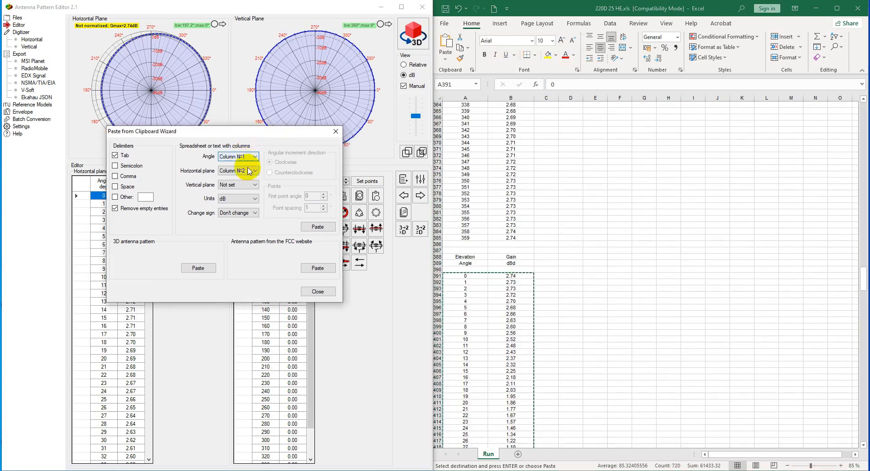
click(248, 172)
click(236, 178)
click(244, 186)
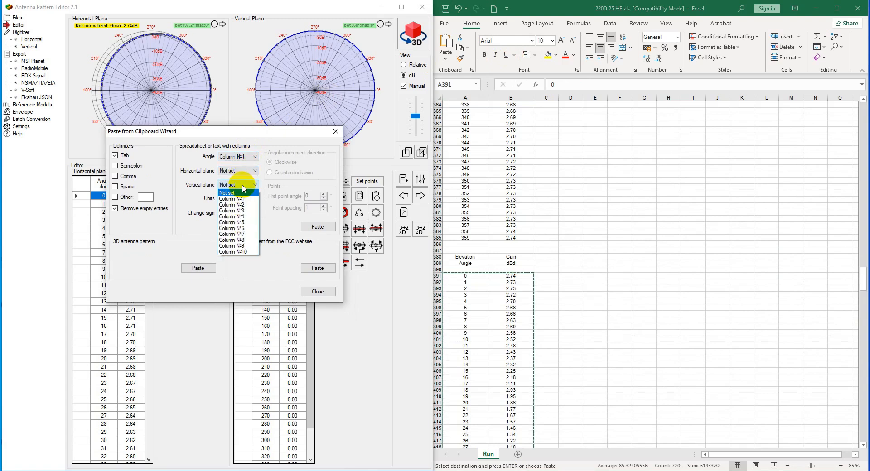
click(241, 204)
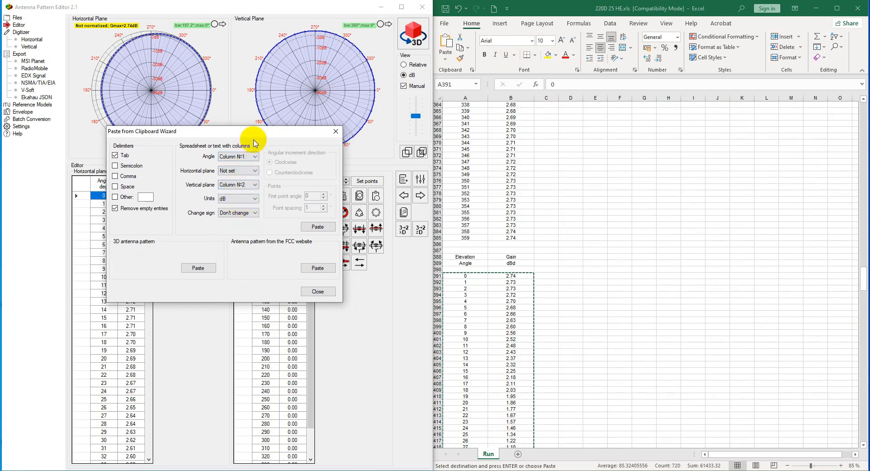
mouse_move(257, 136)
mouse_down()
mouse_move(256, 163)
mouse_move(299, 202)
mouse_move(301, 191)
mouse_up()
click(318, 254)
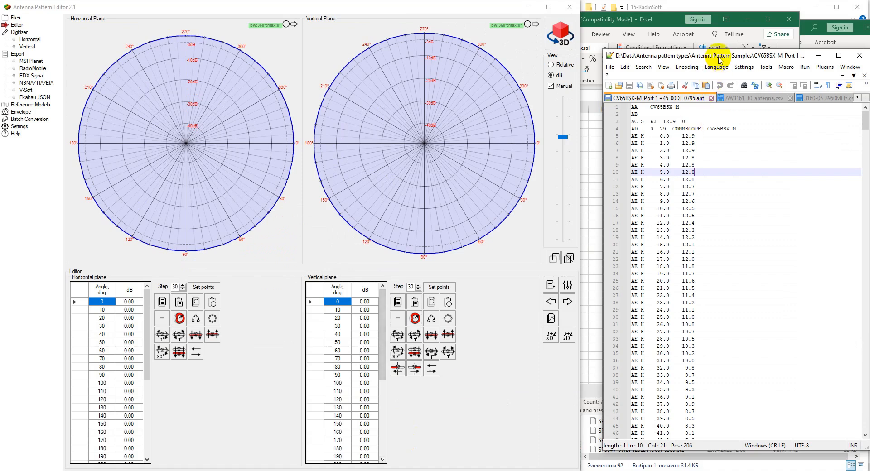
Step: Move the CV65BSX-M .ant file window over the editor and show its whitespace and line-end characters
drag(719, 59, 612, 42)
click(608, 179)
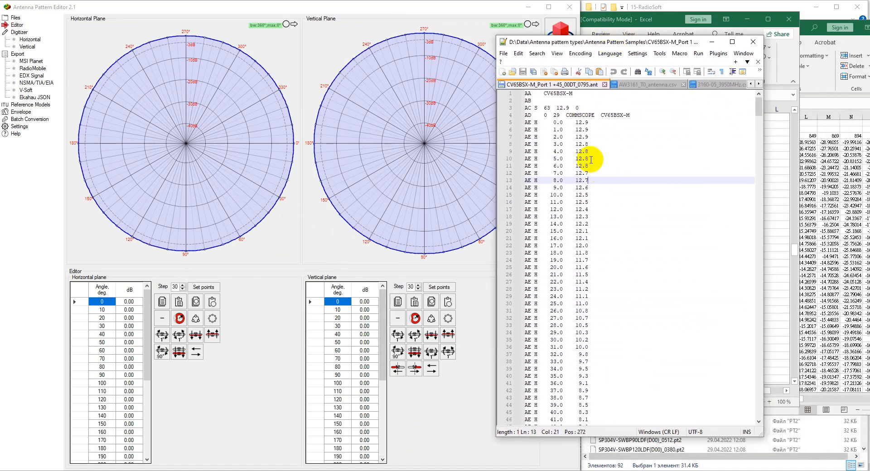
click(722, 72)
drag(539, 122, 570, 128)
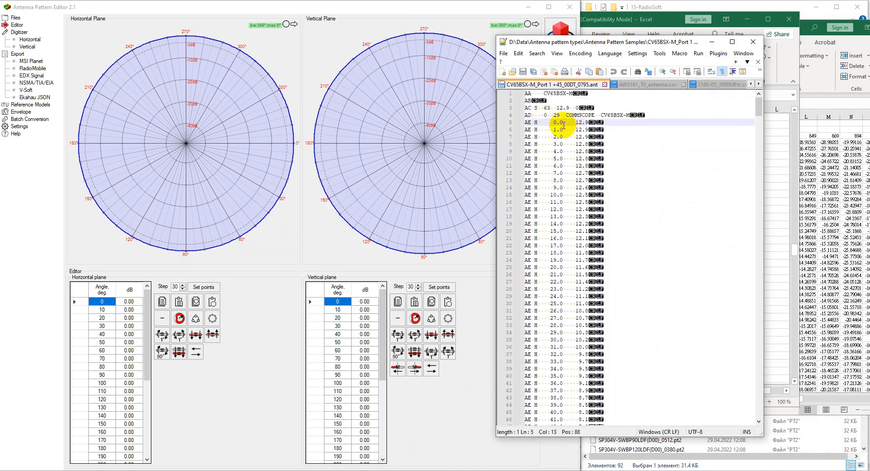
Step: Copy all AE H rows of the .ant file, from angle 0.0 to 359.0
drag(526, 123, 628, 275)
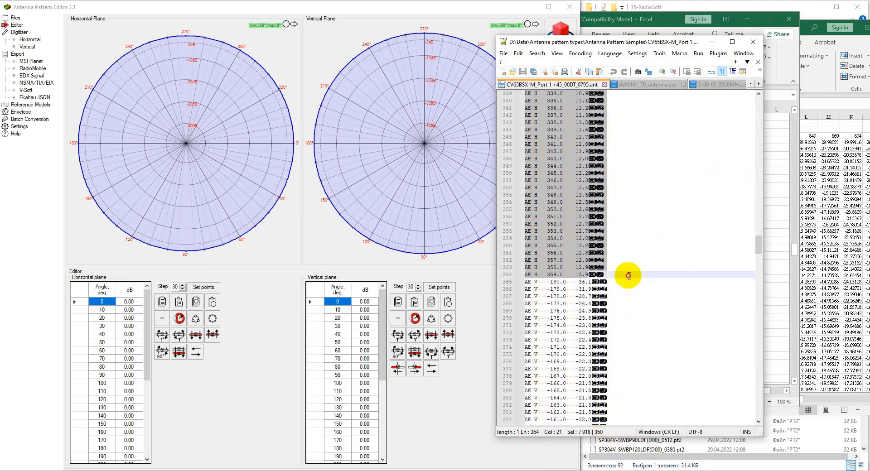
right_click(562, 214)
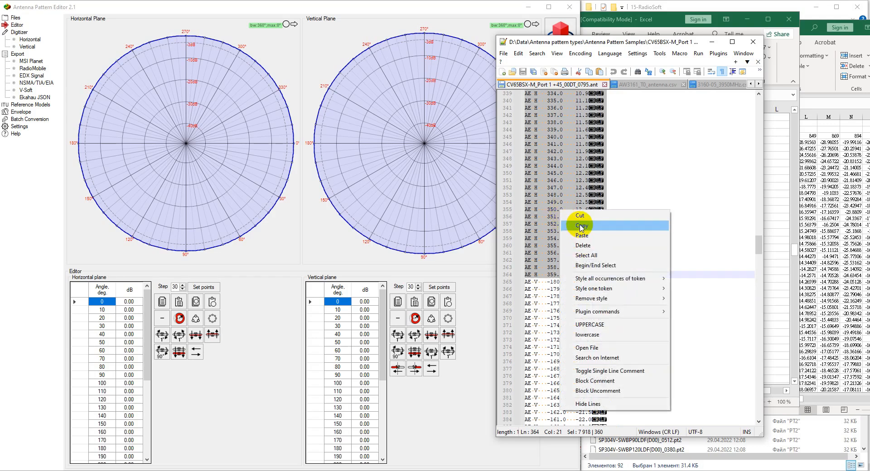
click(581, 226)
scroll(636, 215, up, 7)
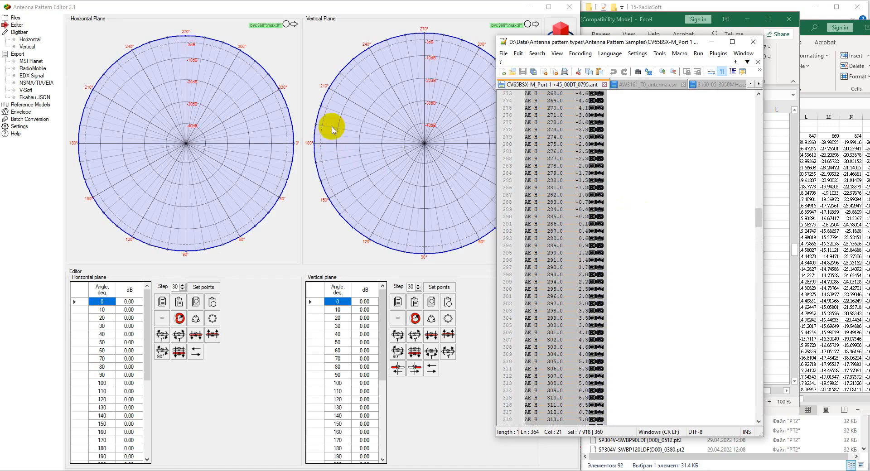
Step: Move the .ant file window beside Antenna Pattern Editor and open the Paste from Clipboard Wizard next to it
click(340, 7)
drag(604, 43, 696, 53)
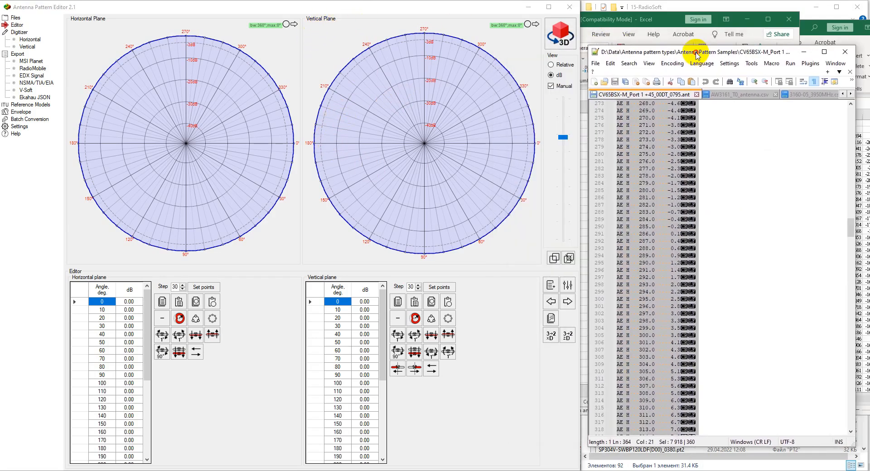
click(551, 318)
drag(455, 151, 330, 143)
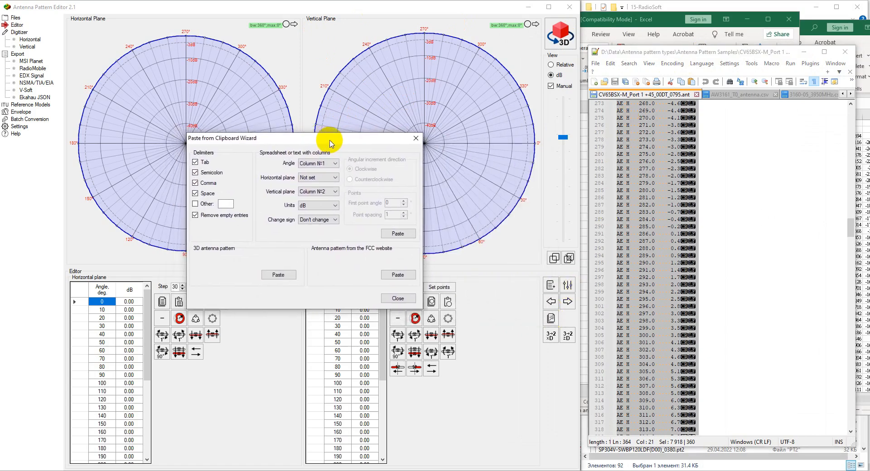
Step: Map the copied AE H rows in the wizard, with Angle as Column №3 and Horizontal plane as Column №4
right_click(636, 162)
click(648, 172)
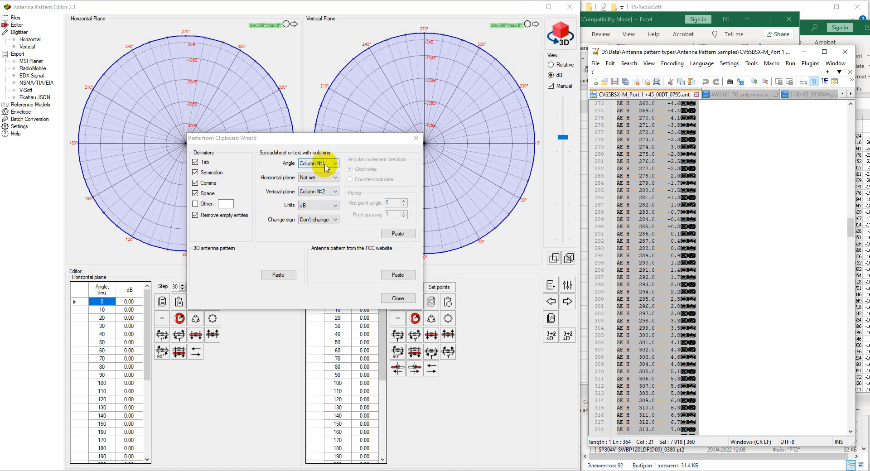
click(325, 167)
click(324, 192)
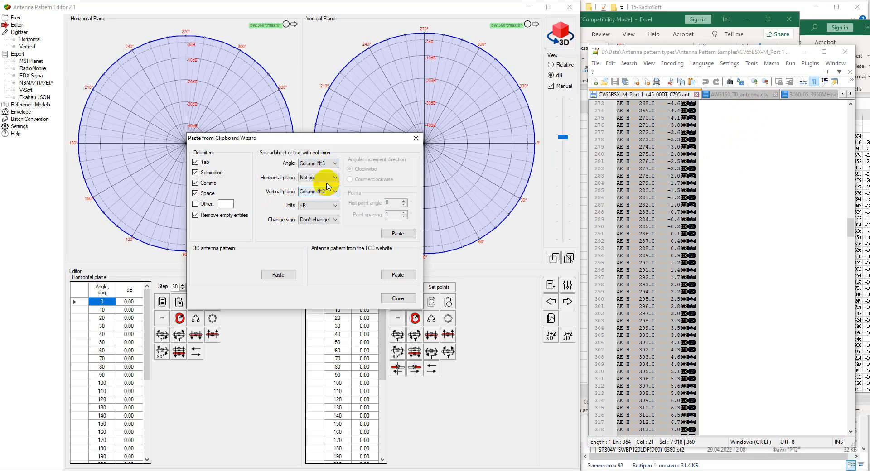
click(329, 182)
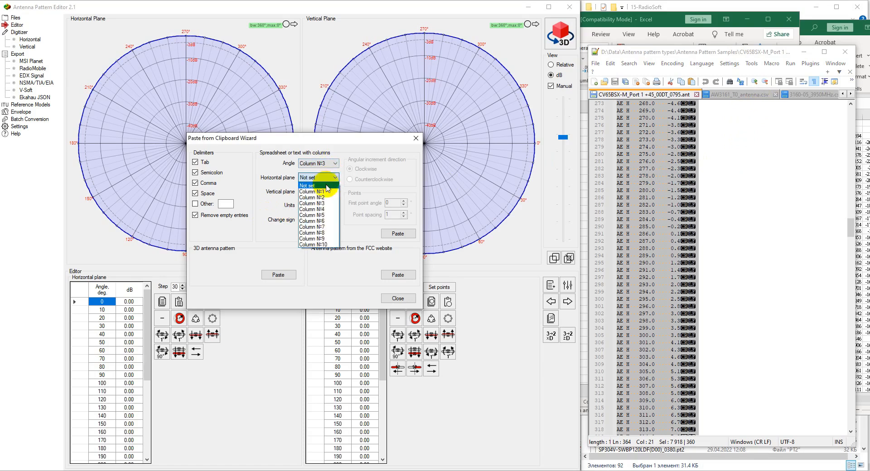
click(326, 208)
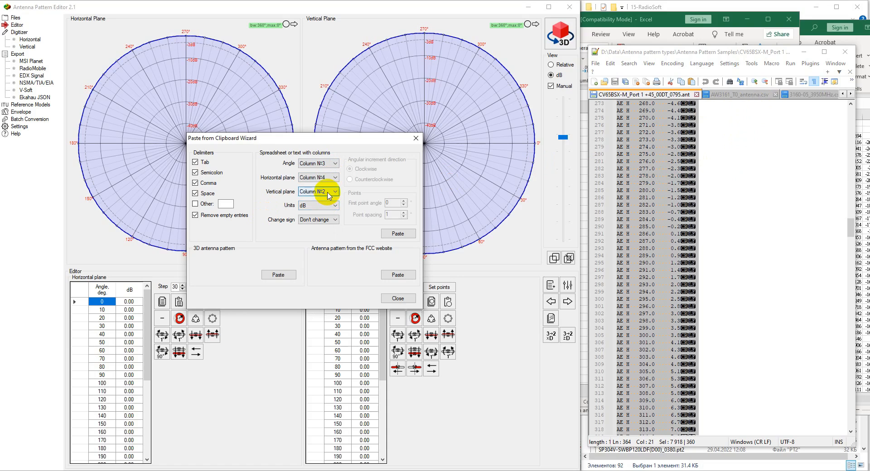
Step: Set Vertical plane to Not set in the wizard and leave Space as the only delimiter
click(329, 194)
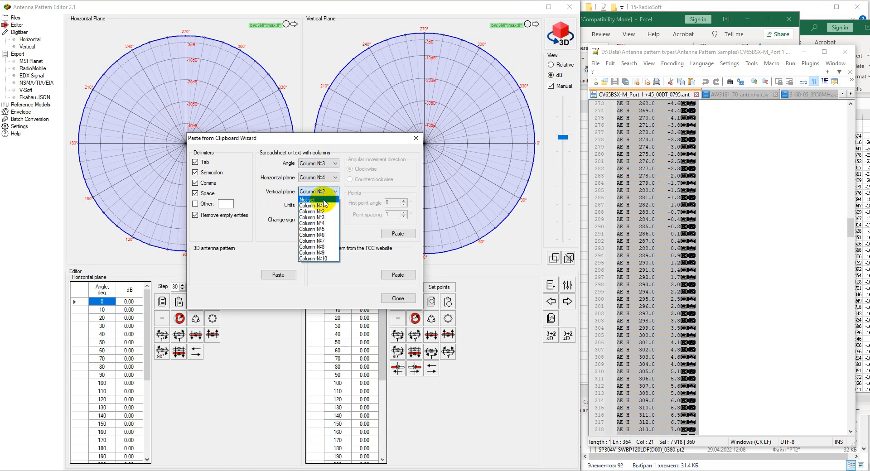
click(324, 201)
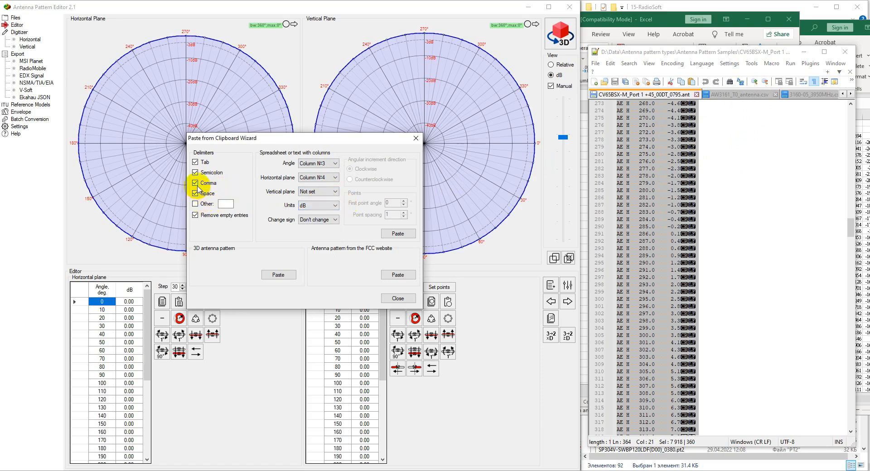
click(196, 163)
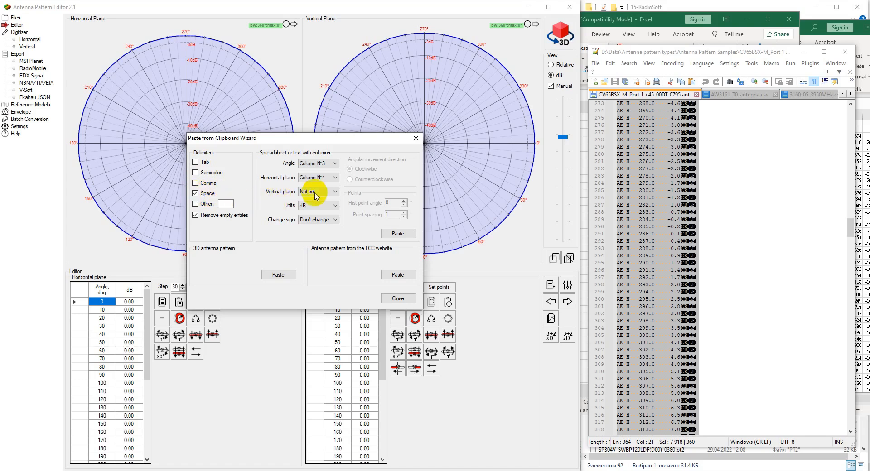
Step: Paste the copied AE H rows as the horizontal plane pattern and move the wizard off the horizontal plot
drag(346, 142, 353, 175)
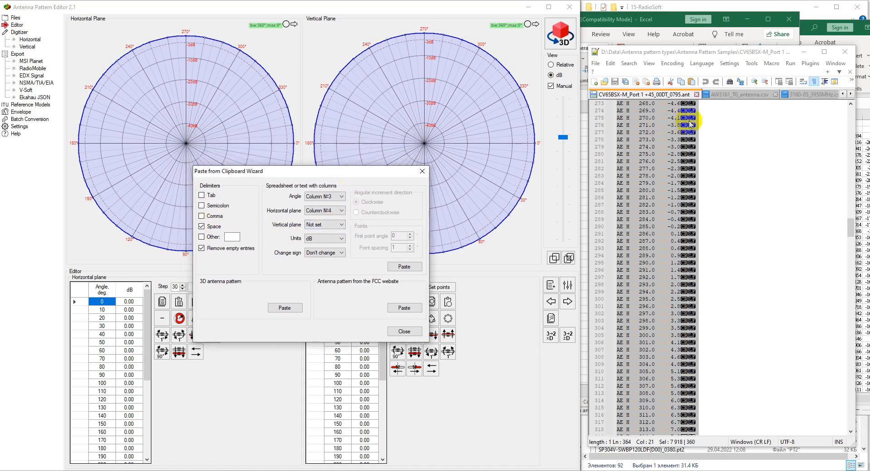
click(719, 146)
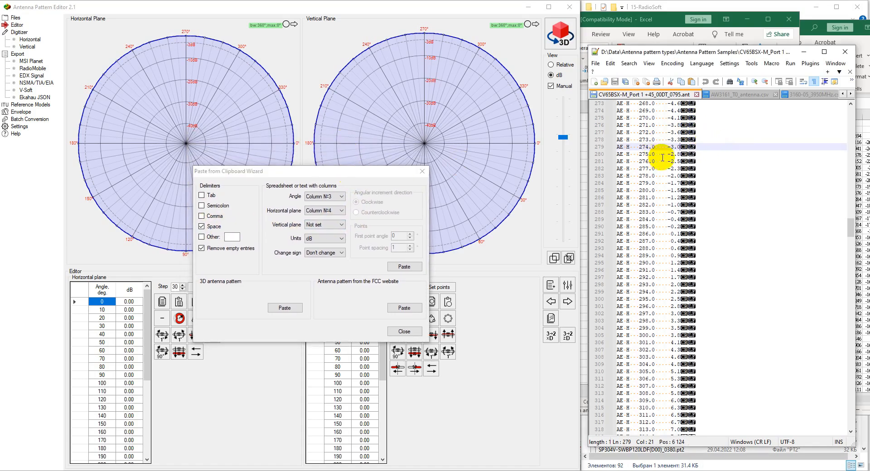
drag(337, 172, 331, 144)
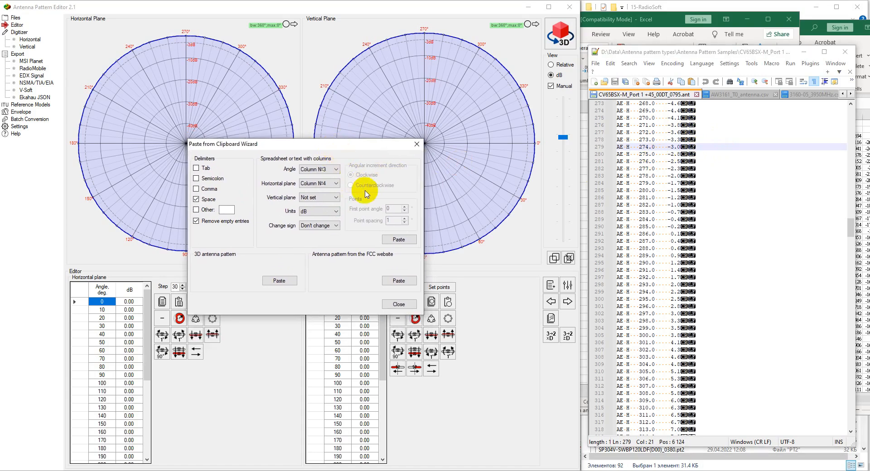
click(400, 242)
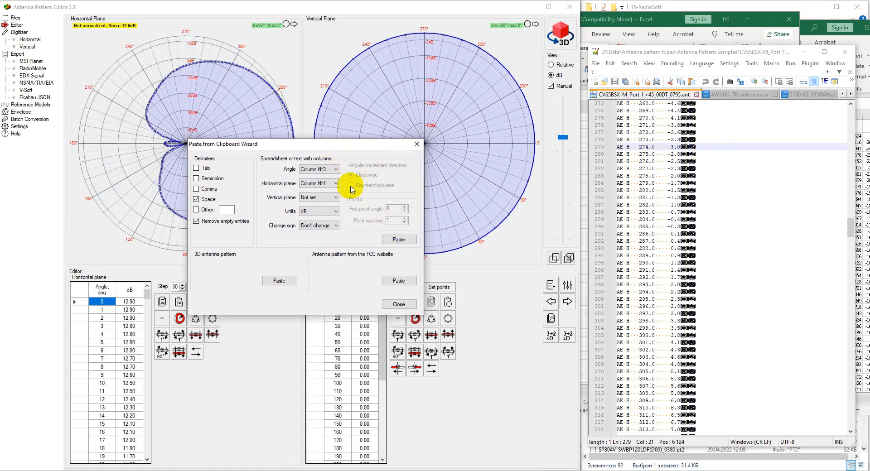
drag(330, 145, 309, 196)
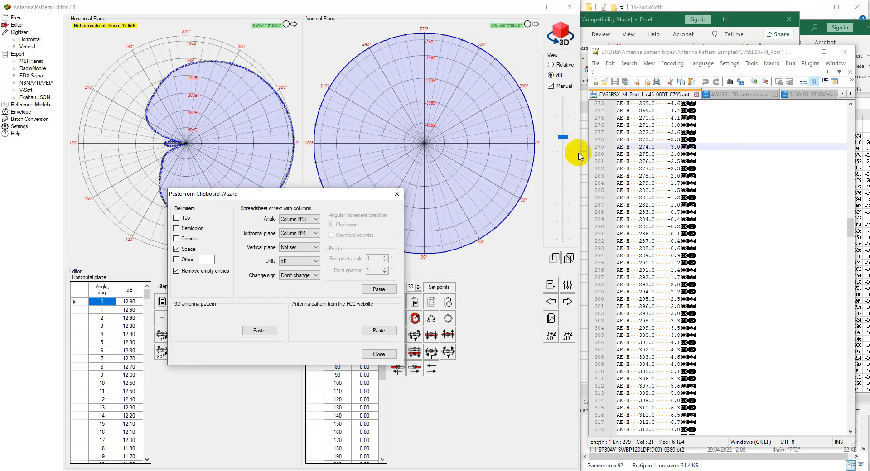
Step: Copy all AE V rows of the .ant file in Notepad++, from angle -180.0 to 180.0
scroll(730, 196, down, 1)
scroll(730, 196, down, 3)
drag(851, 235, 852, 263)
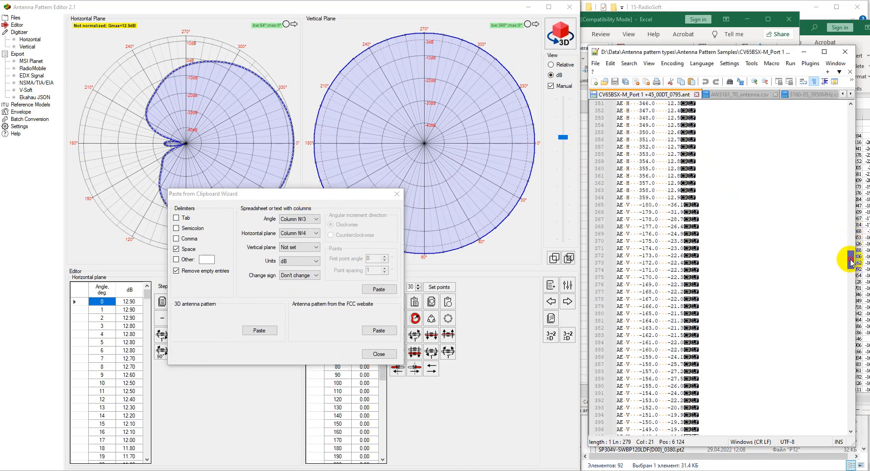
click(767, 240)
drag(619, 205, 739, 327)
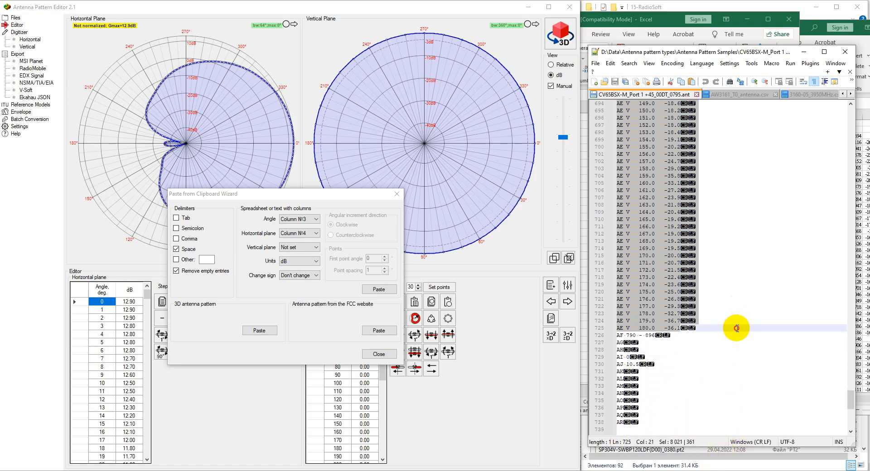
scroll(746, 259, up, 14)
right_click(640, 222)
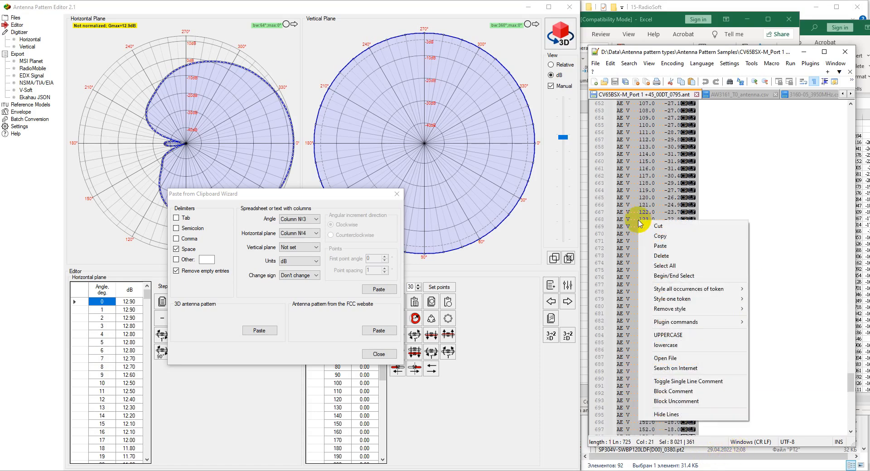
click(662, 238)
click(772, 242)
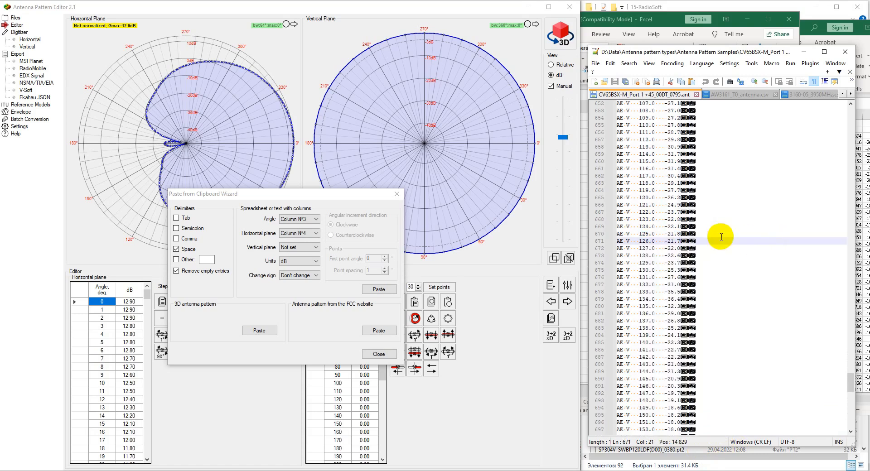
Step: Set Horizontal plane to Not set and Vertical plane to Column №4 in the wizard
click(307, 233)
click(307, 245)
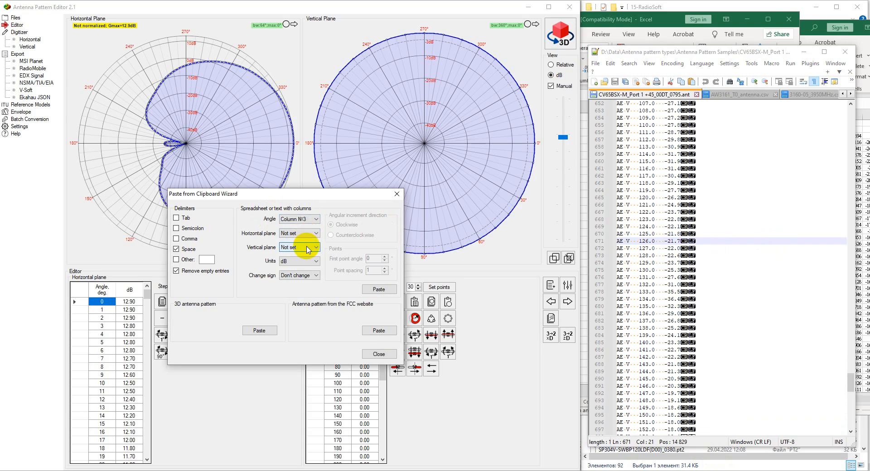
click(308, 249)
click(303, 278)
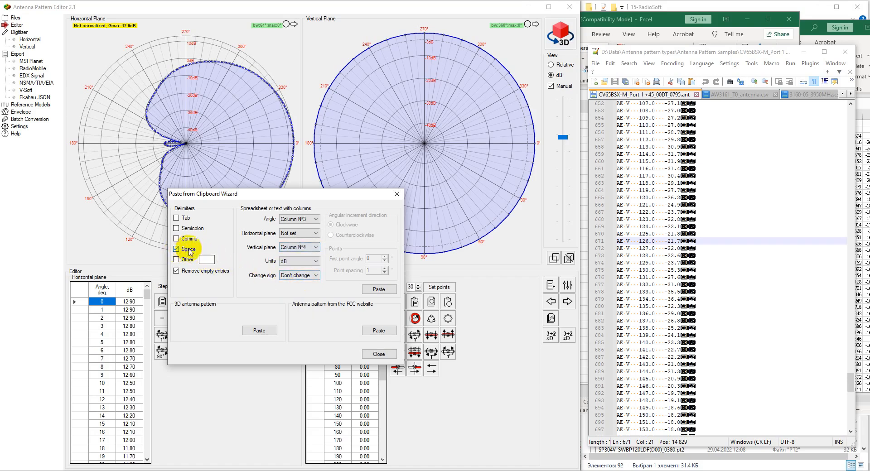
Step: Paste the copied AE V rows as the vertical plane pattern and move the wizard clear of both plots
double_click(661, 279)
click(661, 284)
drag(339, 196, 356, 195)
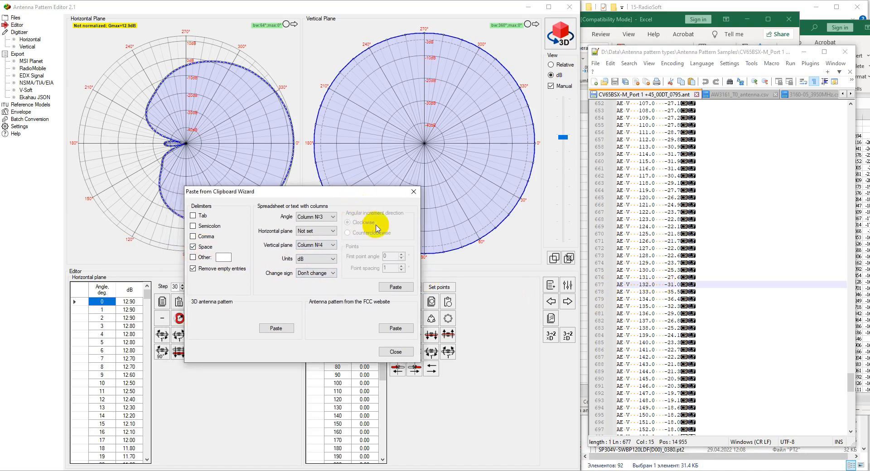
click(398, 289)
drag(355, 197, 352, 157)
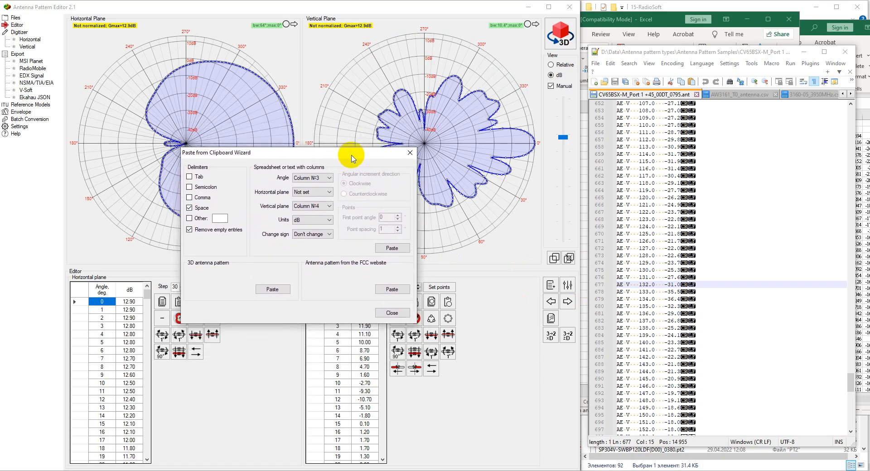
drag(352, 156, 355, 272)
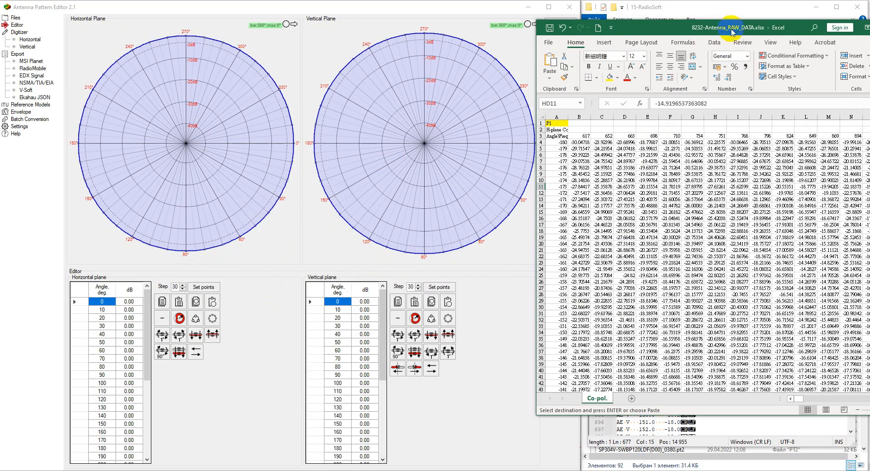
Step: Copy the H-plane values of the 3600 frequency column, AE4:AE364, in the Excel workbook 8232-Antenna_RAW_DATA.xlsx
drag(736, 25, 554, 20)
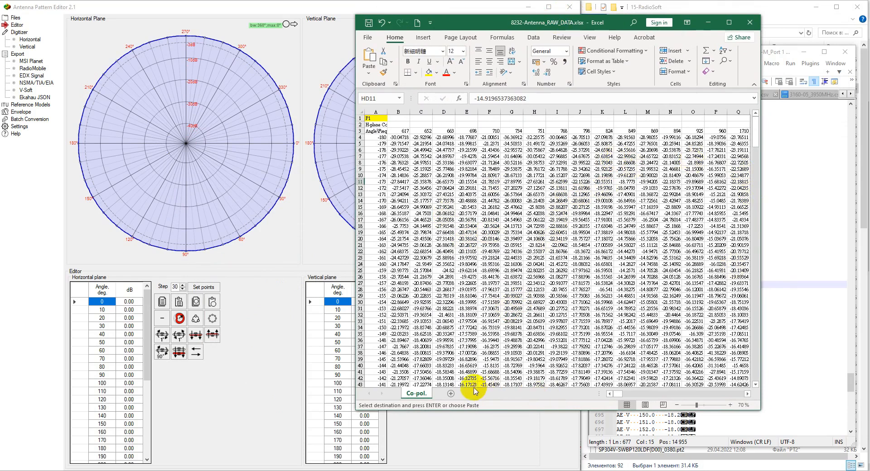
drag(616, 397, 627, 395)
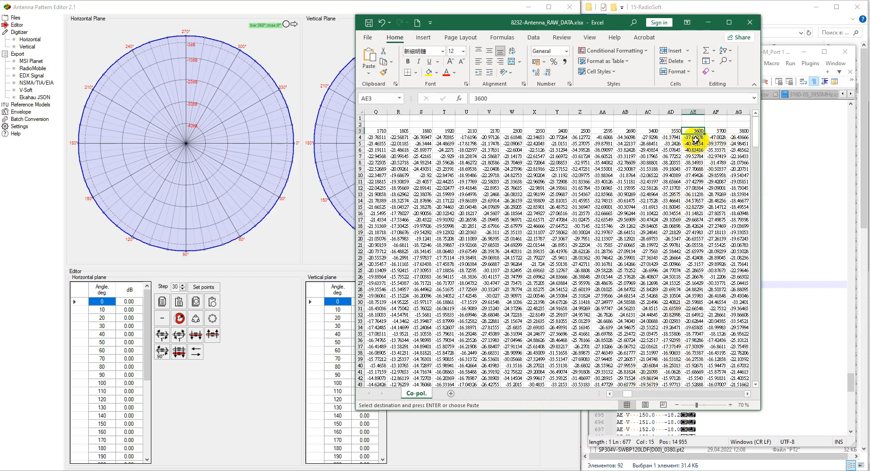
drag(695, 138, 693, 376)
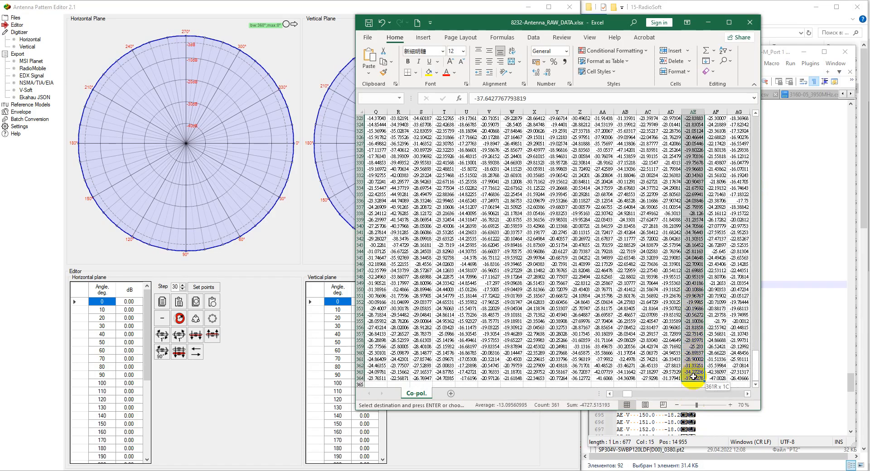
right_click(689, 295)
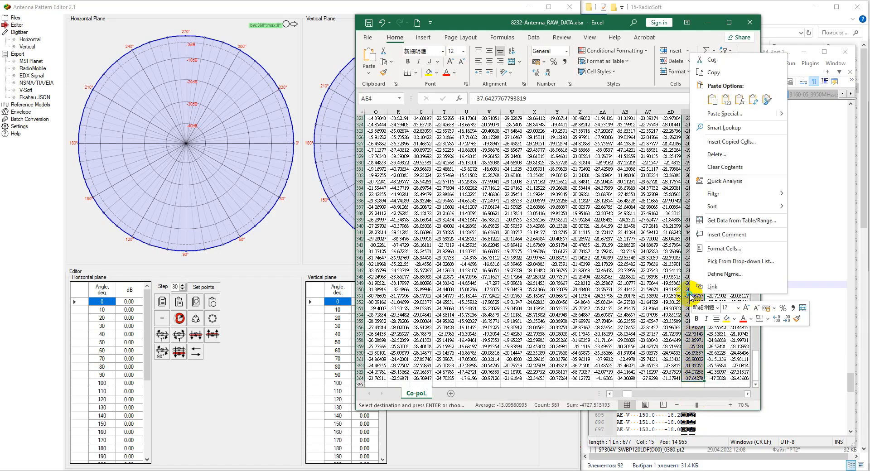
click(725, 72)
drag(626, 395, 612, 394)
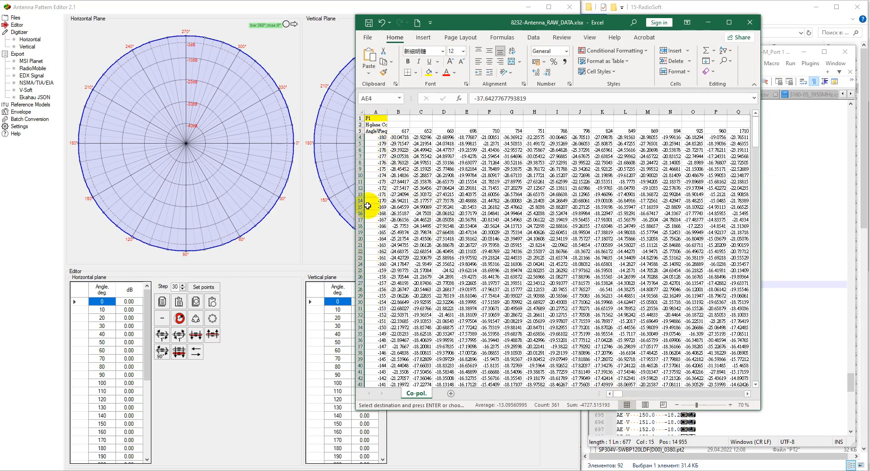
Step: Switch to Antenna Pattern Editor, open the Paste from Clipboard Wizard and make Tab the only delimiter
click(331, 10)
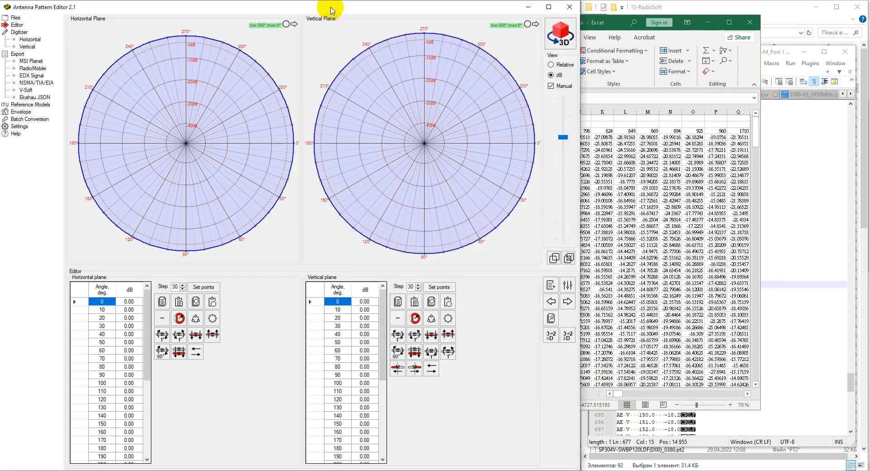
click(550, 319)
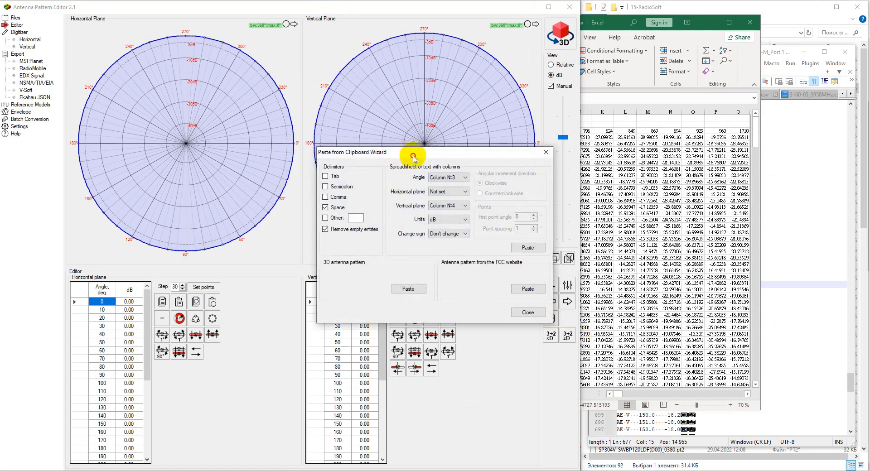
drag(414, 157, 309, 147)
click(221, 198)
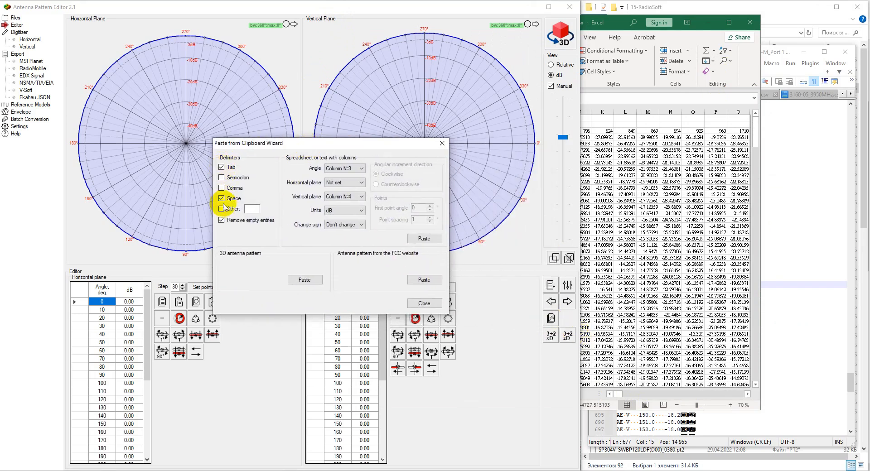
Step: Set Angle to Set directly, with a first point angle of 180°
click(362, 169)
click(347, 177)
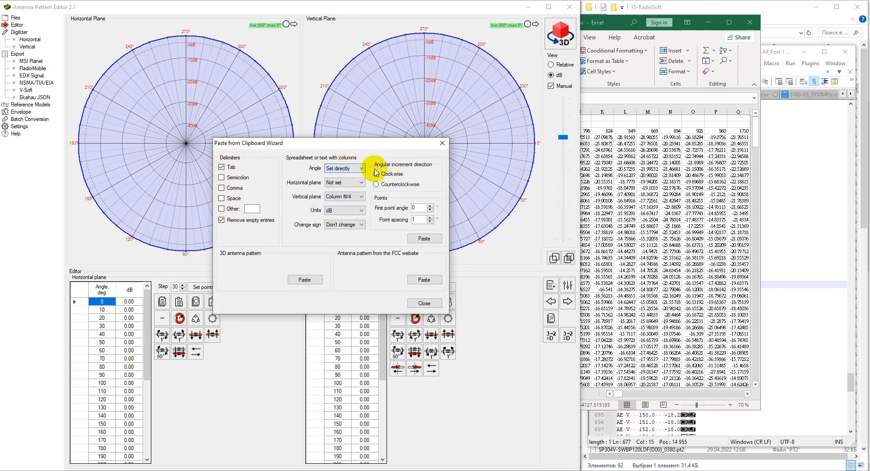
click(416, 207)
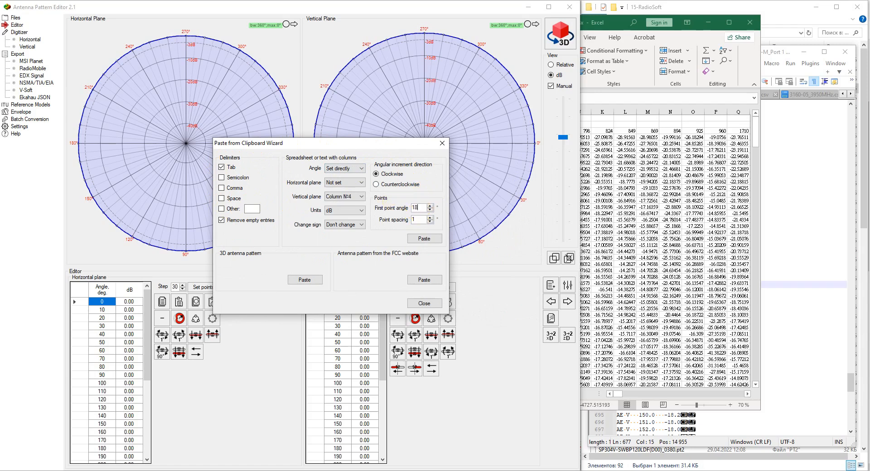
Step: Paste the copied Excel values with Horizontal plane as Column №1 and Vertical plane as Not set
click(349, 184)
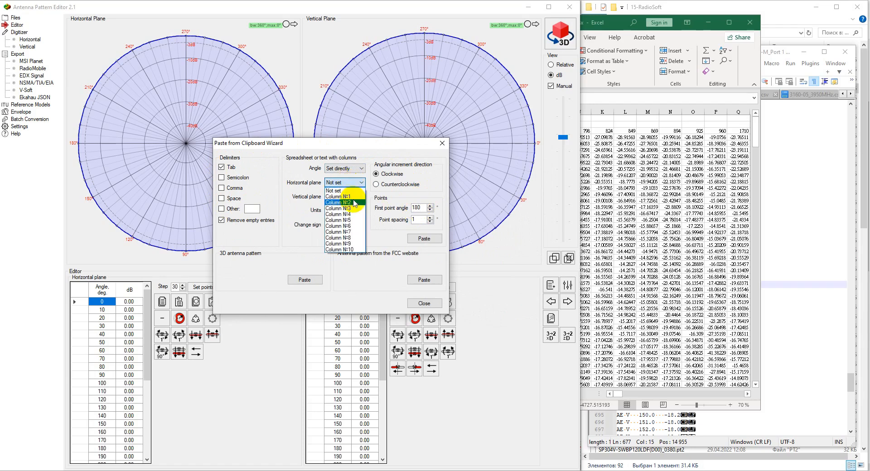
click(353, 197)
click(351, 197)
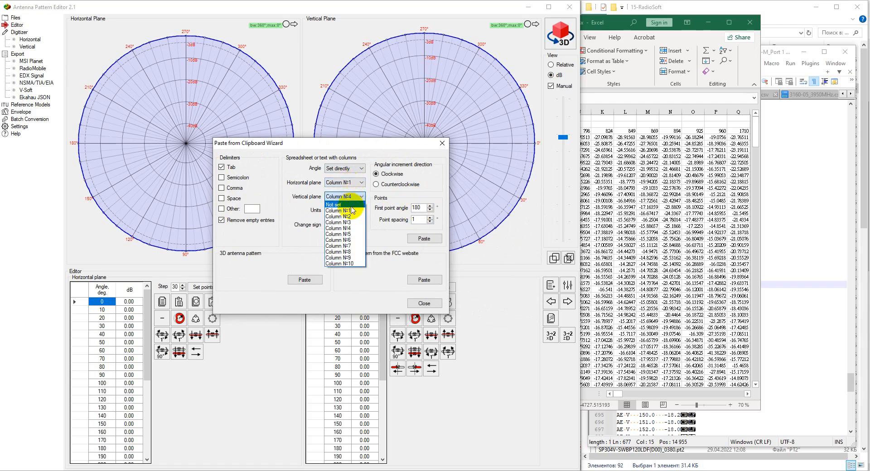
click(351, 206)
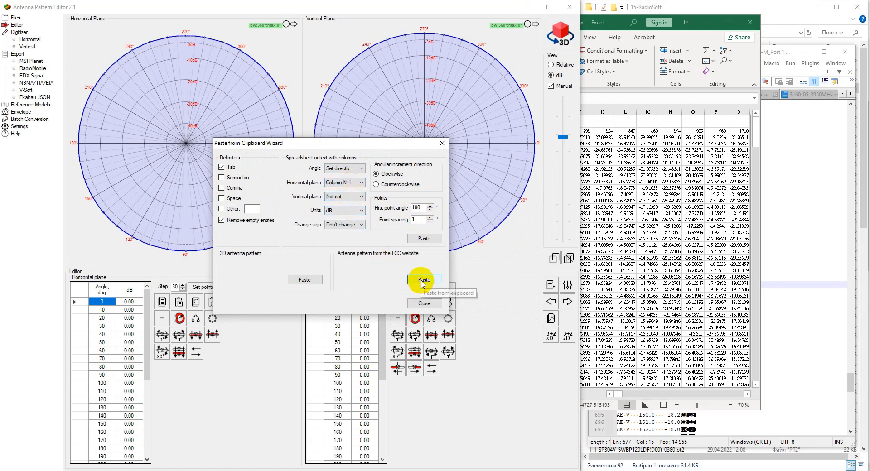
click(425, 238)
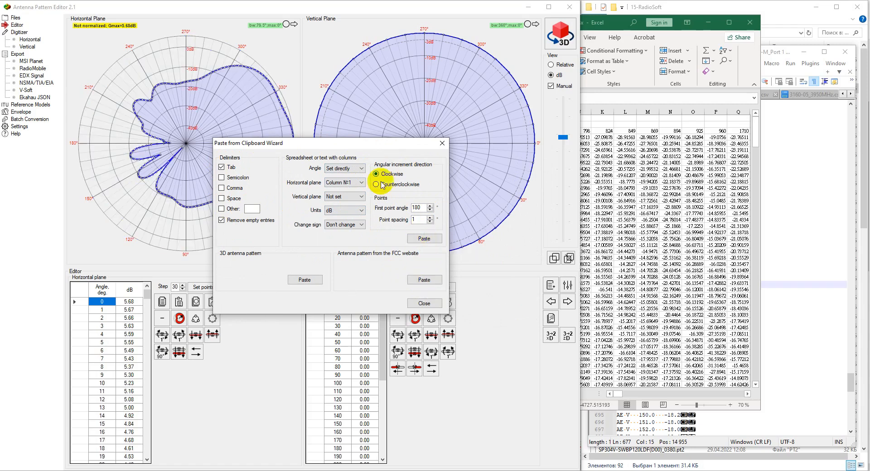
drag(365, 147, 286, 169)
Step: In the Excel workbook 8232-Antenna_RAW_DATA.xlsx, copy the values of the second 3600 frequency column, BO4:BO364
click(613, 25)
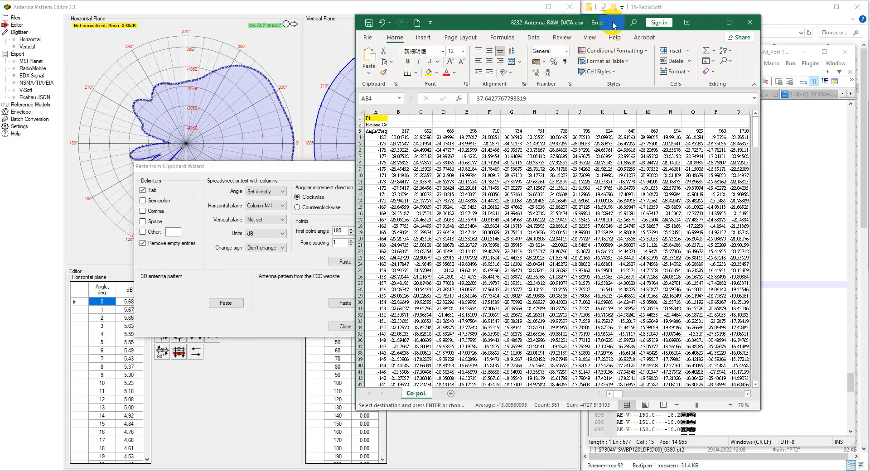
drag(617, 25, 587, 21)
drag(584, 391, 599, 395)
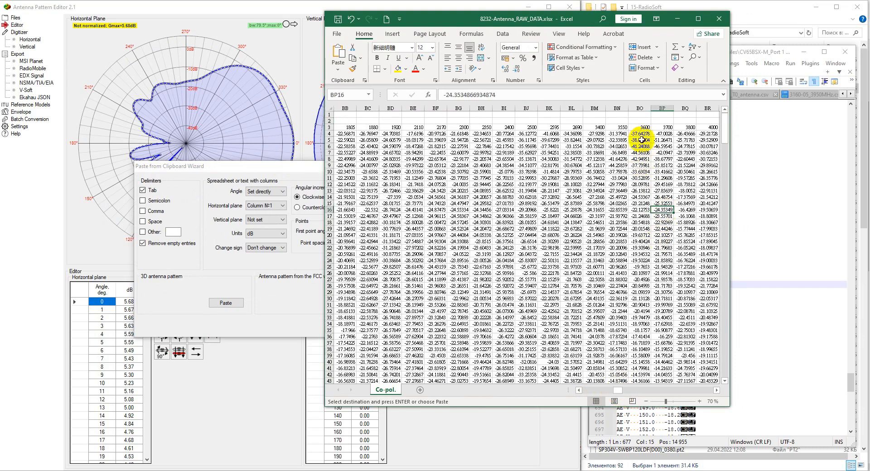
drag(657, 380, 647, 338)
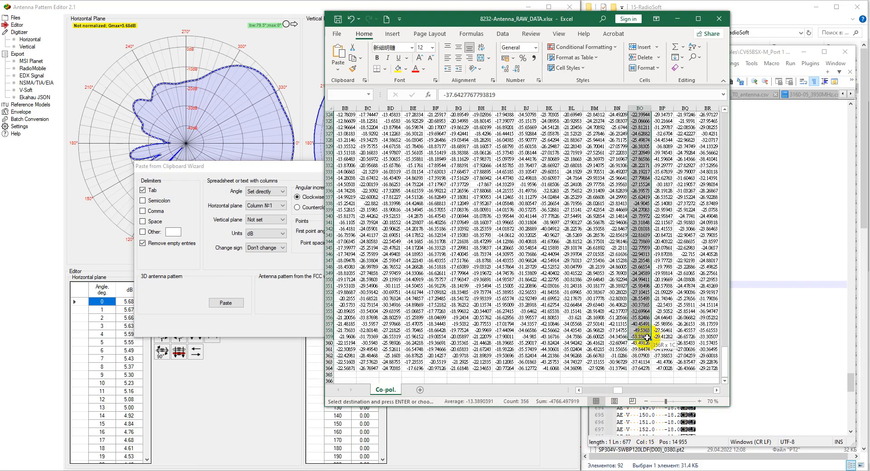
right_click(638, 306)
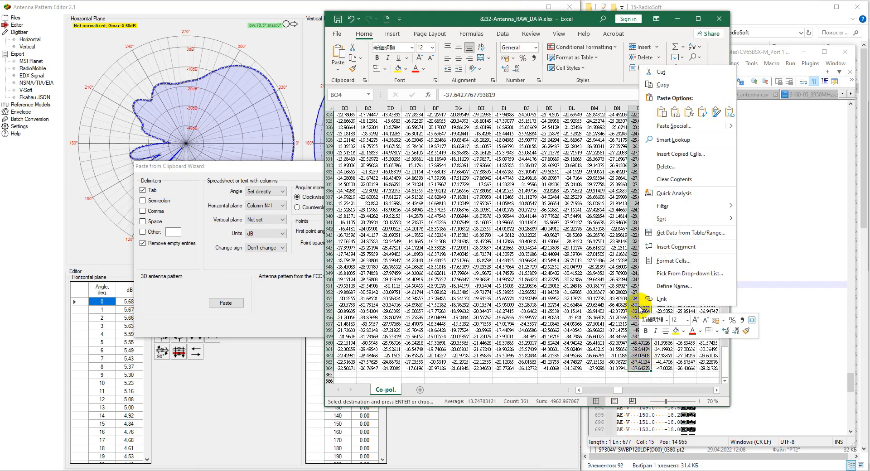
click(662, 85)
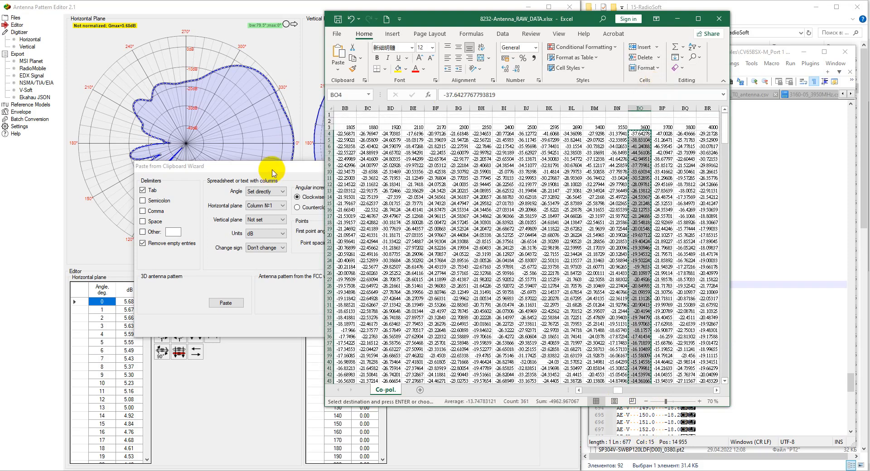
Step: Back in the Paste from Clipboard Wizard, paste the copied values with Horizontal plane as Not set and Vertical plane as Column №1
click(265, 166)
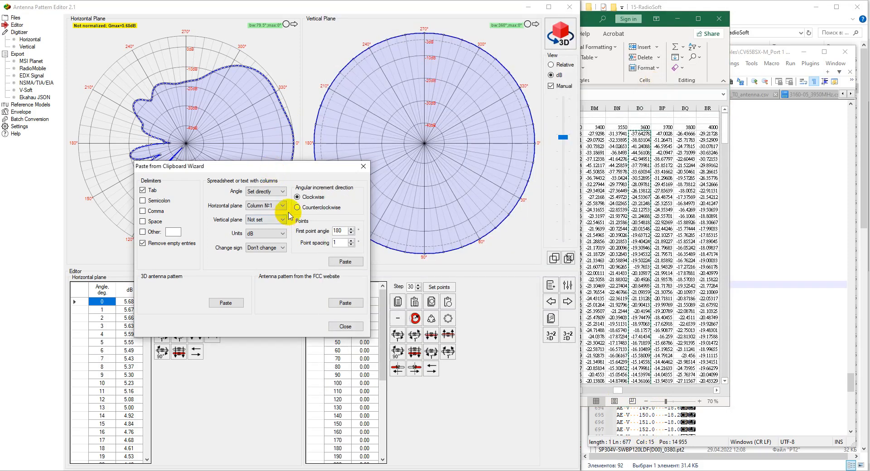
click(262, 206)
click(261, 214)
click(273, 220)
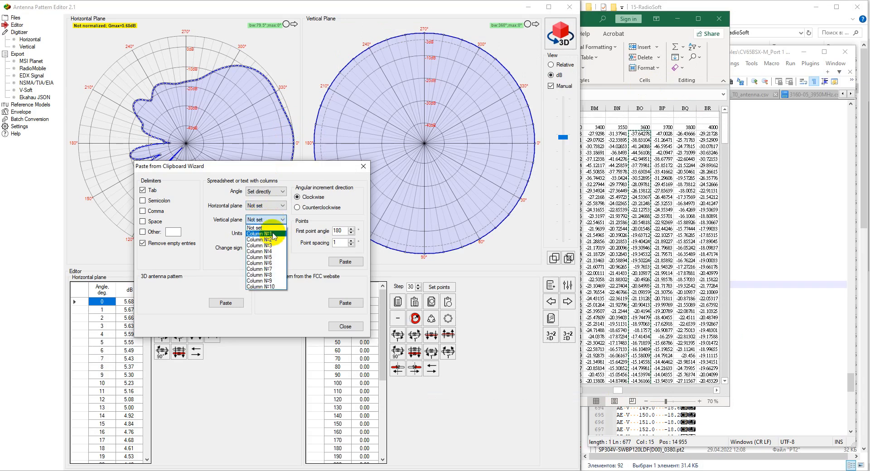
click(271, 234)
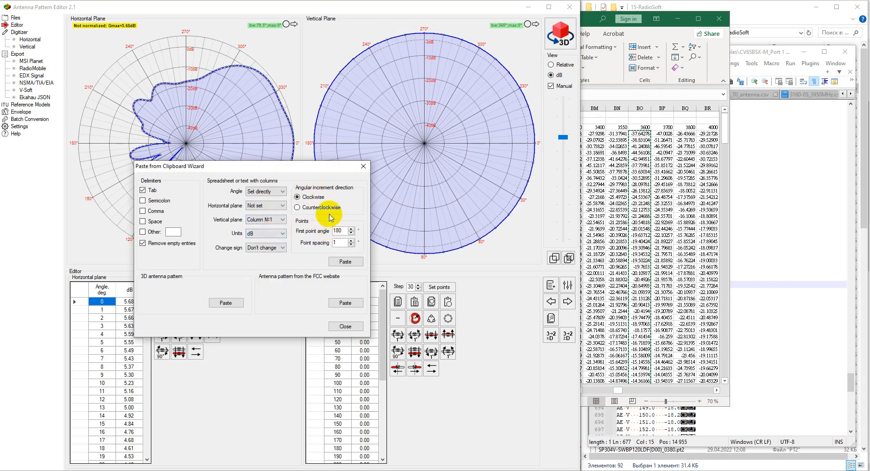
click(349, 265)
drag(301, 169, 333, 237)
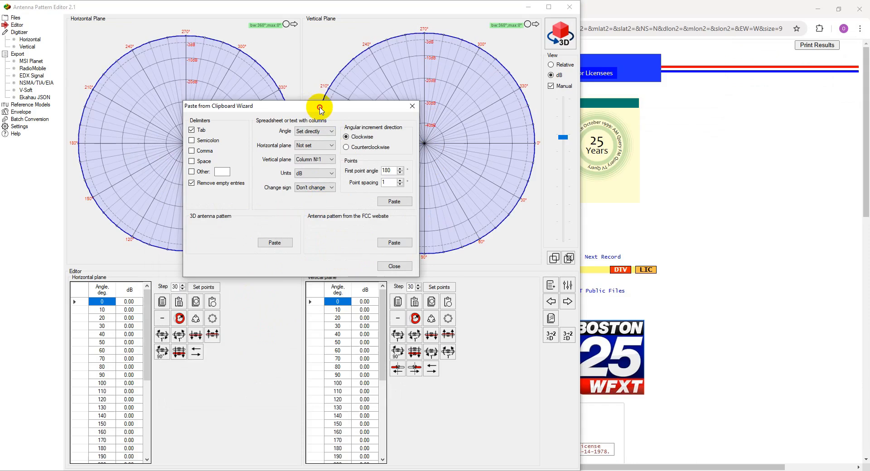
Step: Switch to the browser's FCC TV Query Results page and examine the WFXT technical data down to the relative field values
drag(320, 109, 293, 92)
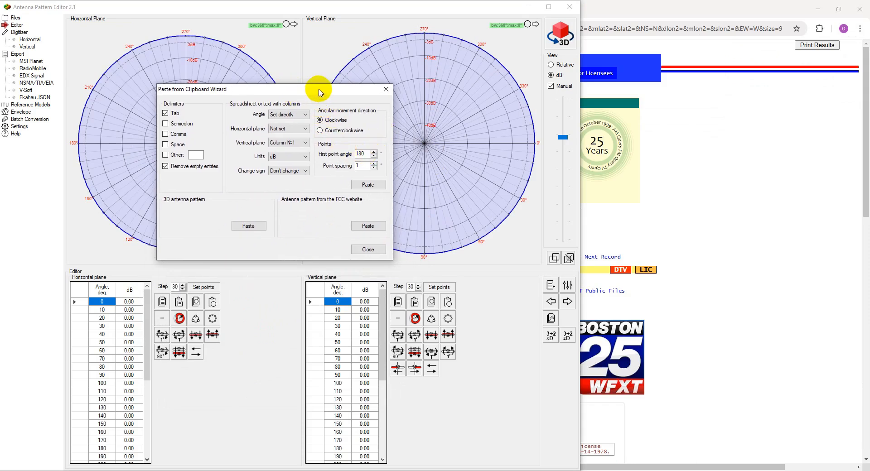
drag(310, 91, 369, 69)
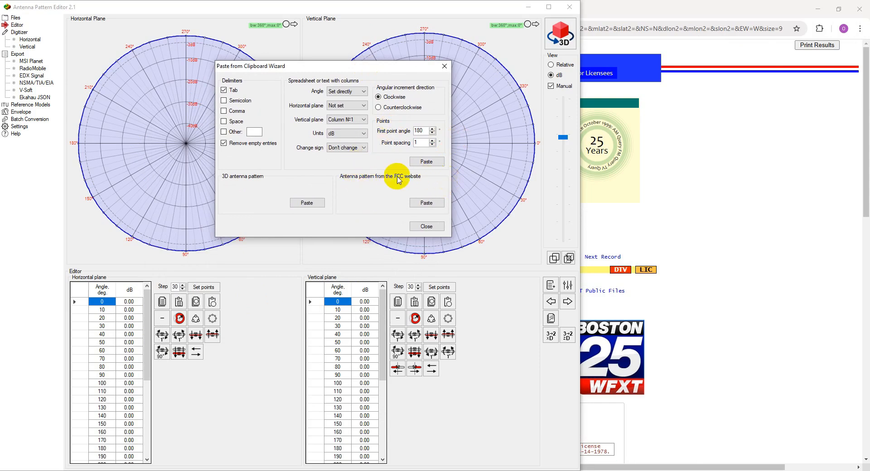
key(alt+Tab)
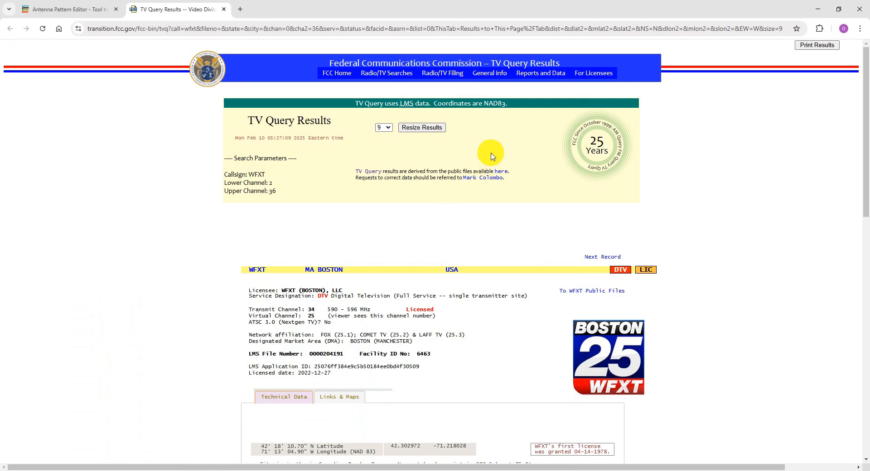
scroll(548, 254, down, 1)
scroll(549, 254, down, 6)
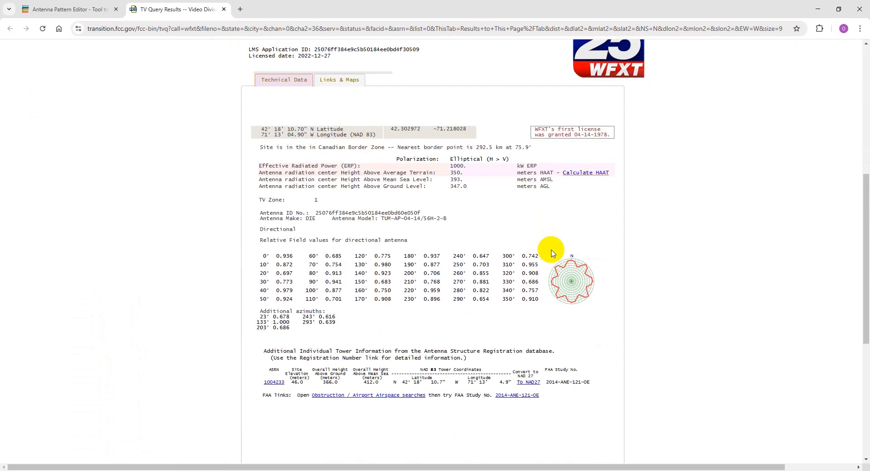
scroll(552, 255, down, 1)
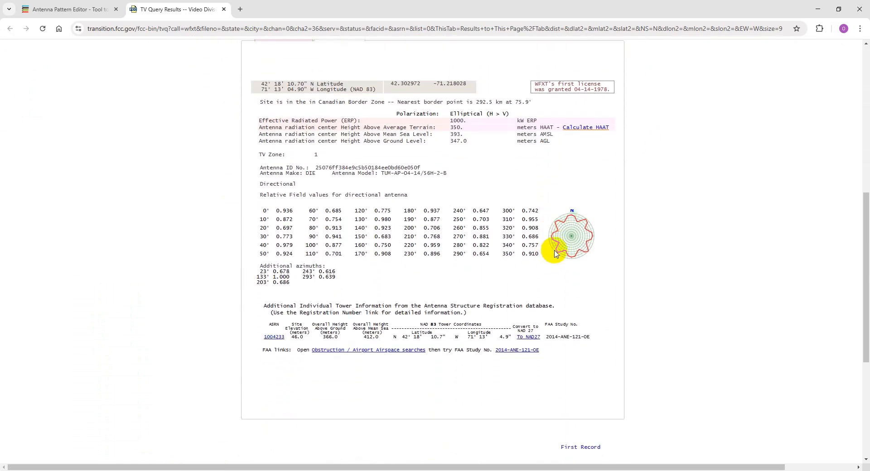
scroll(631, 231, up, 2)
scroll(632, 231, down, 1)
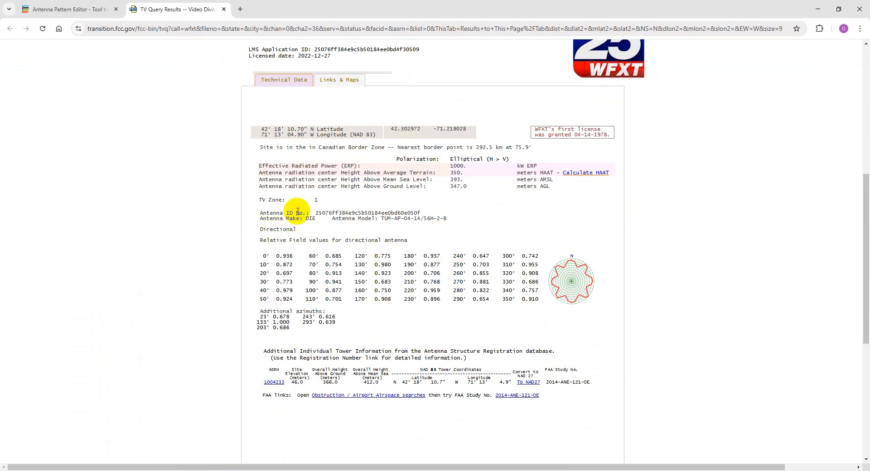
scroll(324, 238, up, 5)
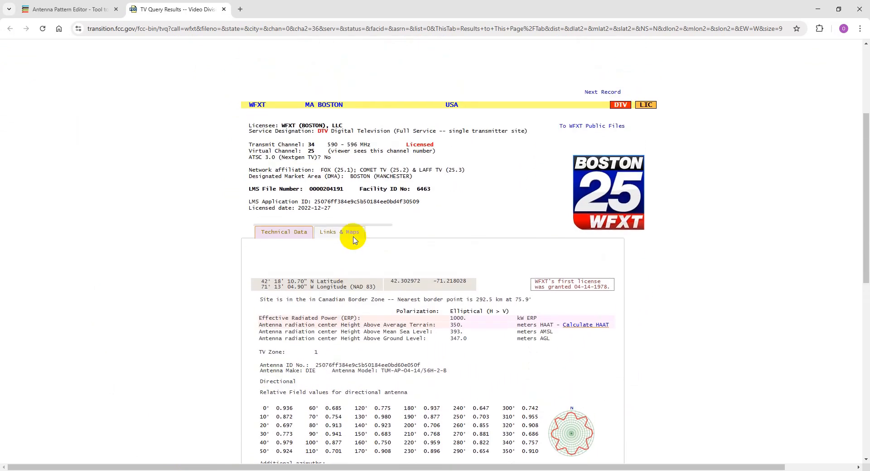
scroll(403, 258, down, 7)
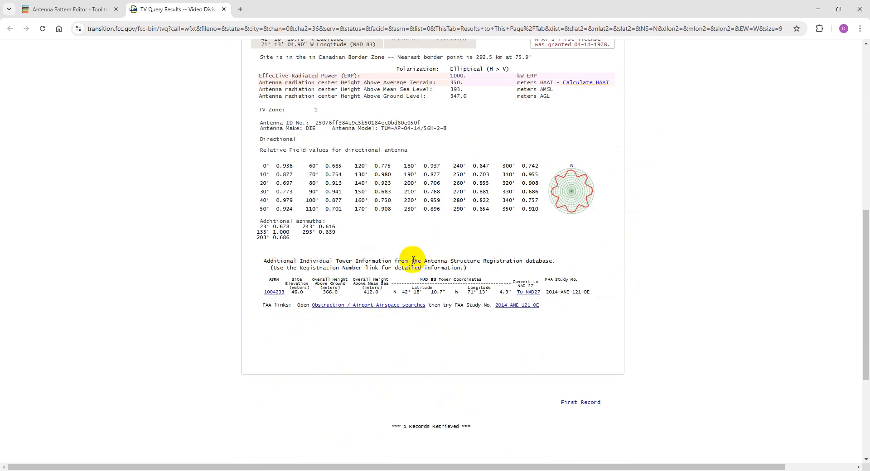
Step: Copy the block of relative field values for the directional antenna, from its heading through the additional azimuths
drag(261, 151, 315, 244)
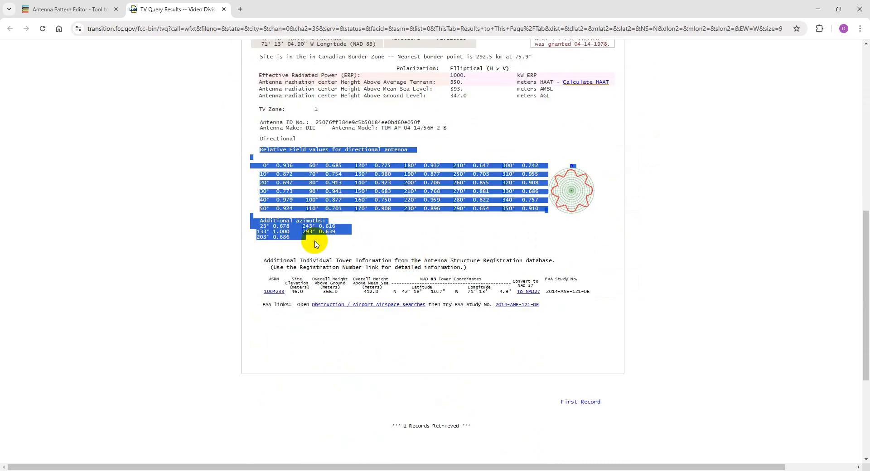
right_click(319, 171)
click(348, 189)
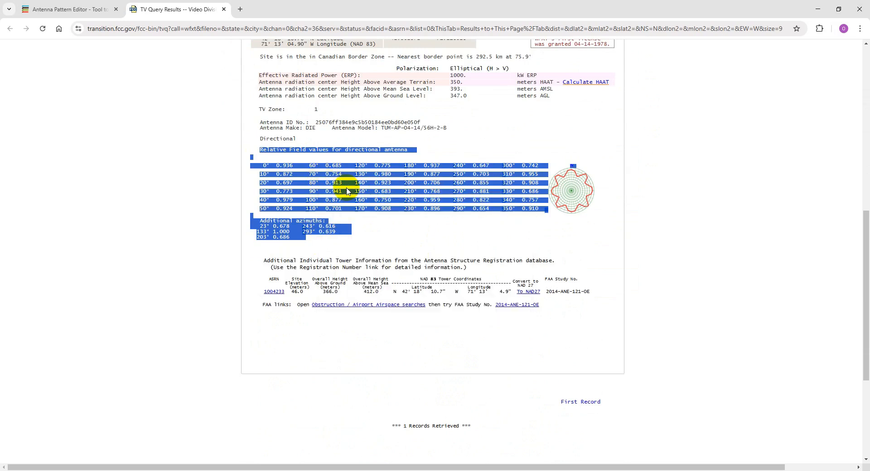
Step: Switch back to Antenna Pattern Editor and paste the copied data as an antenna pattern from the FCC website
click(271, 470)
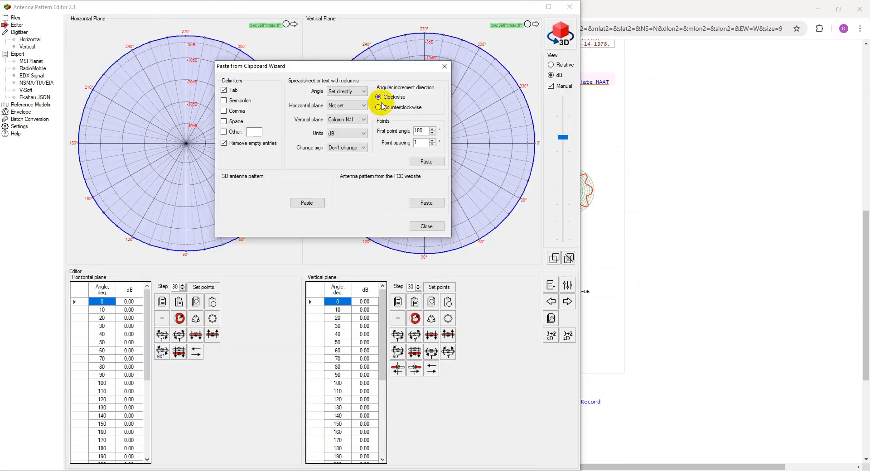
click(427, 206)
drag(322, 71, 426, 107)
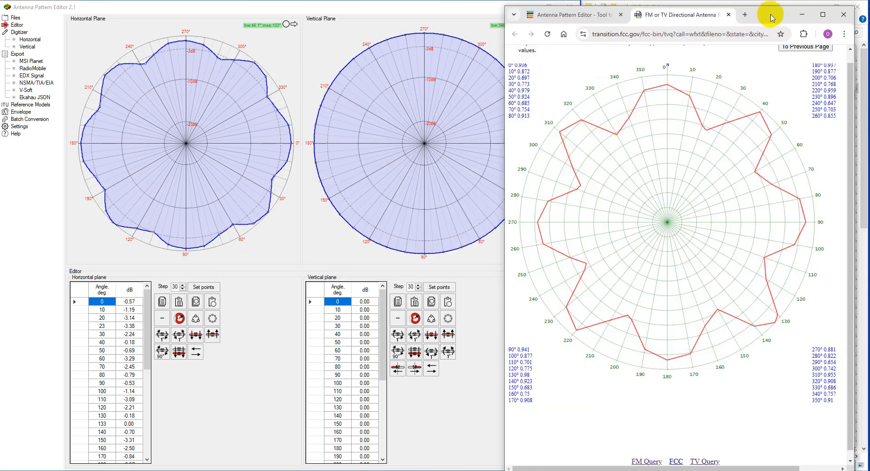
Step: Compare the imported horizontal pattern with the directional antenna plot on the FCC page
drag(772, 18, 668, 20)
click(236, 119)
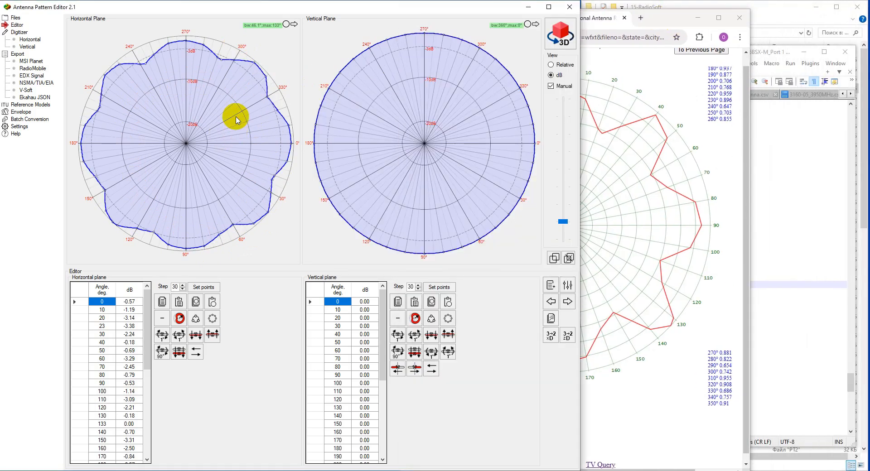
click(665, 145)
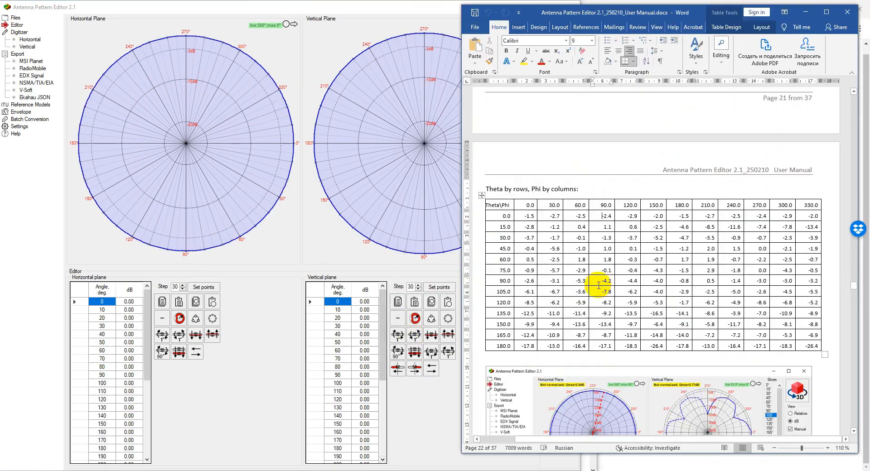
Step: Examine the table with theta by rows and phi by columns in the Word user manual, including its angle headers and values
drag(666, 18, 628, 18)
scroll(623, 272, down, 3)
scroll(624, 272, up, 3)
click(594, 259)
click(674, 269)
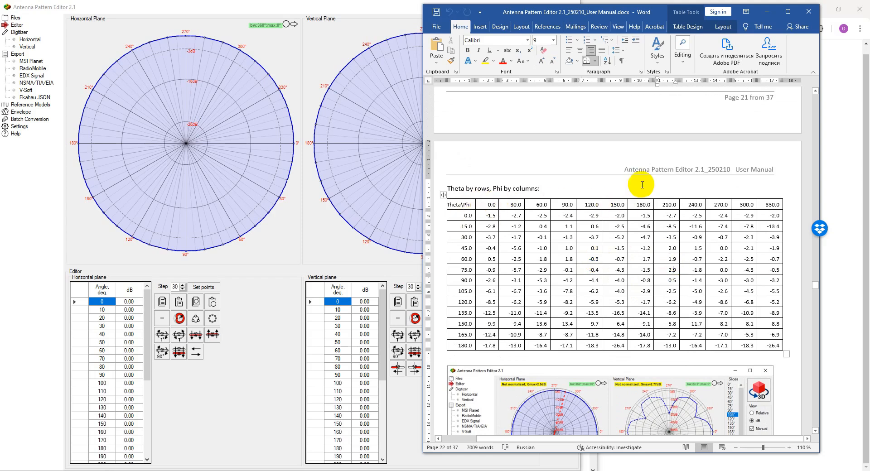
mouse_move(634, 12)
mouse_down()
mouse_move(622, 23)
mouse_move(635, 20)
mouse_up()
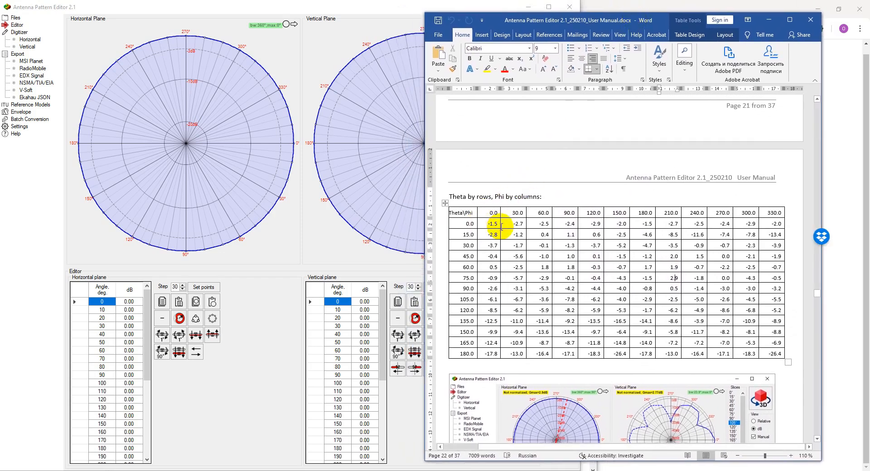
drag(473, 214, 777, 353)
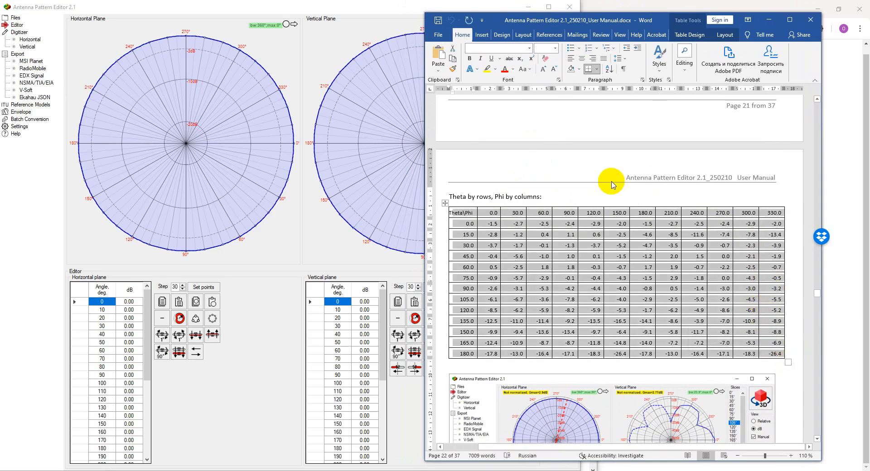
click(501, 221)
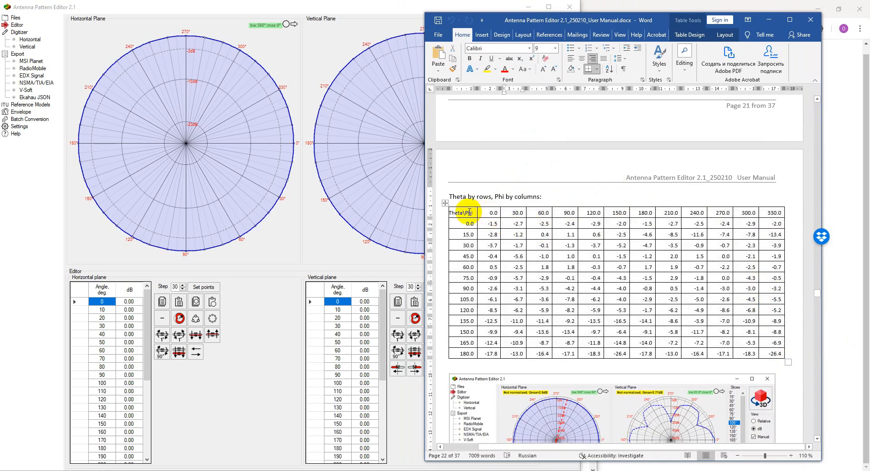
click(600, 233)
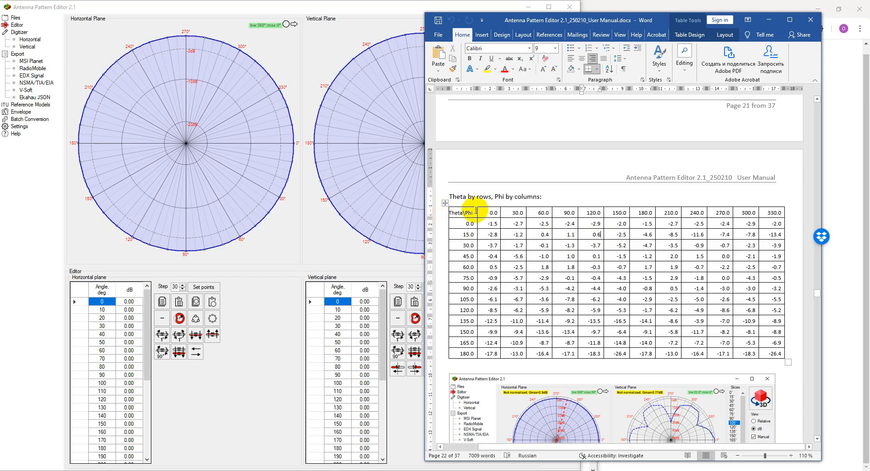
Step: Copy the whole Theta\Phi table, including its header row and theta column, from the user manual
drag(468, 211, 773, 353)
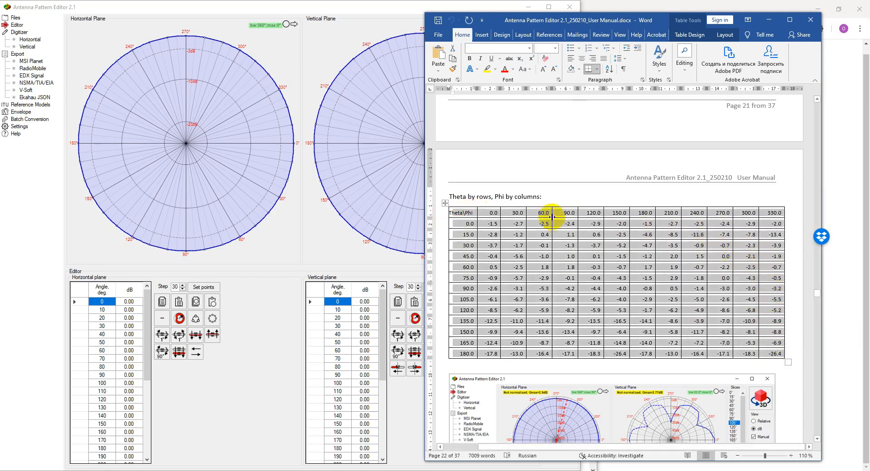
right_click(517, 235)
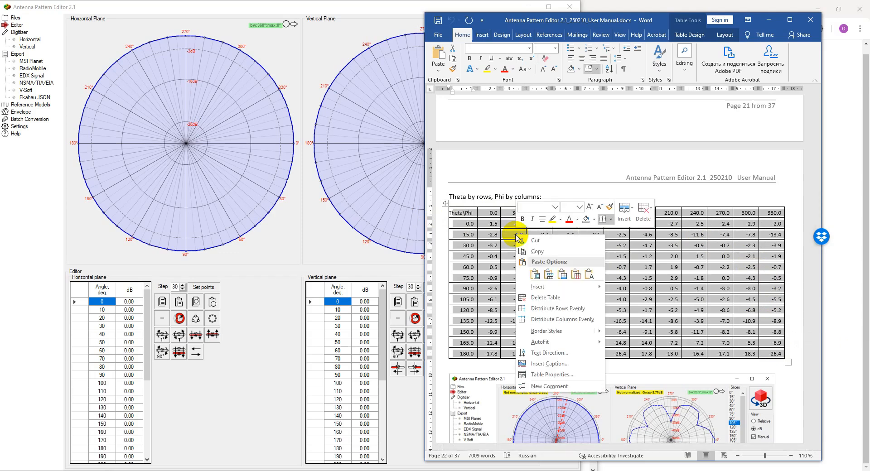
click(537, 251)
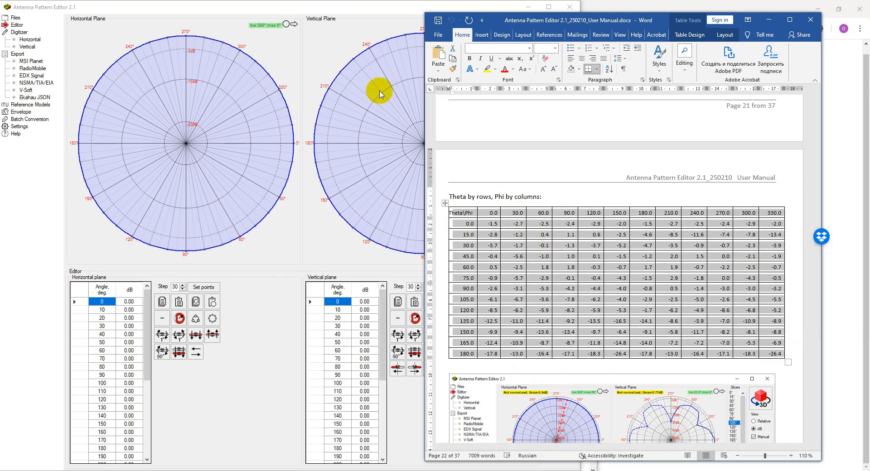
Step: Switch to Antenna Pattern Editor, paste the copied table as a 3D antenna pattern through the Paste from Clipboard Wizard, and close the wizard
click(368, 10)
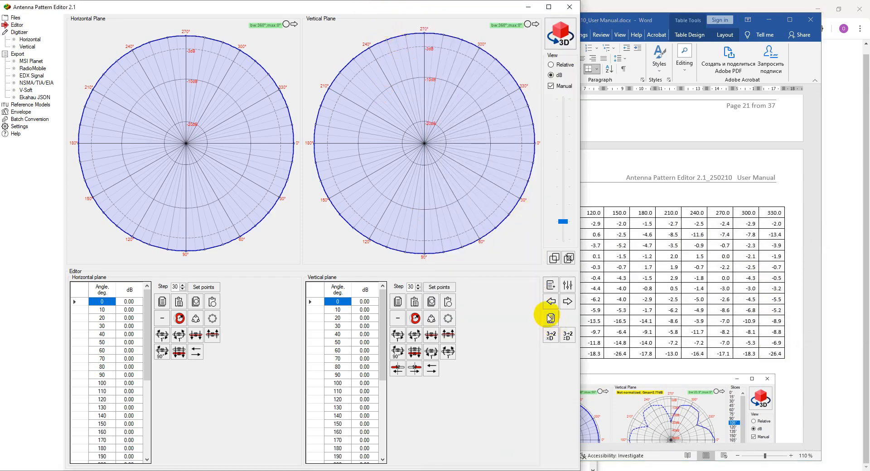
click(550, 317)
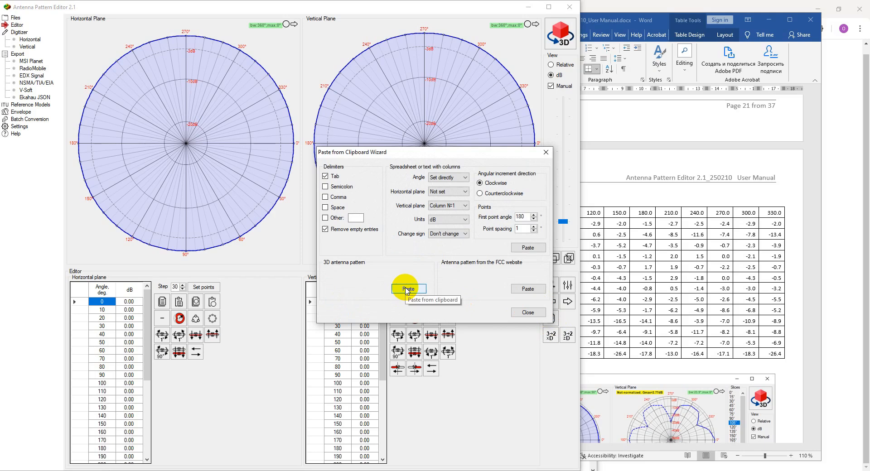
click(408, 290)
drag(433, 154, 416, 266)
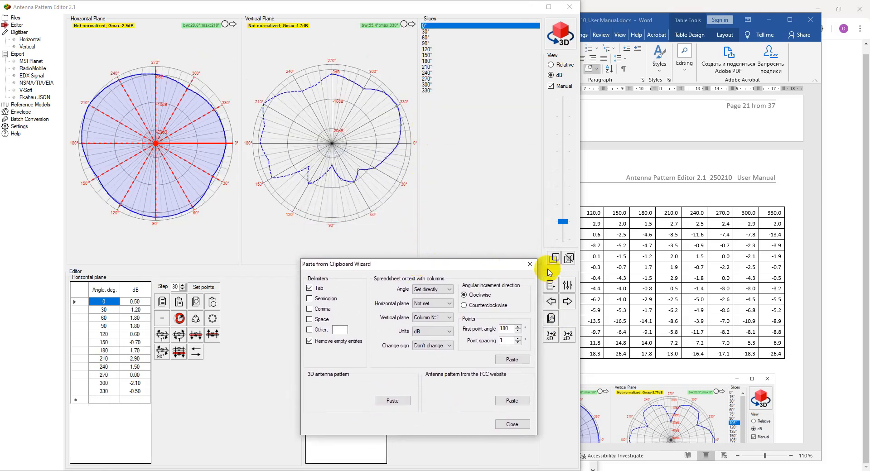
click(529, 265)
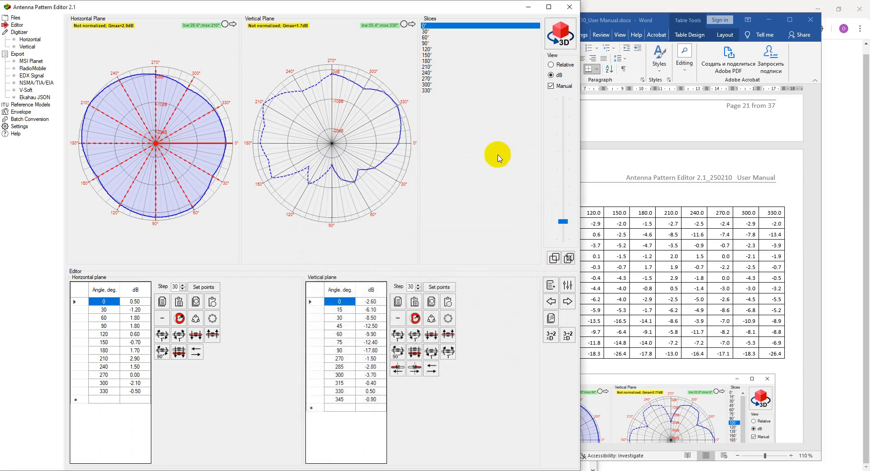
Step: Step through the vertical-plane slices of the 3D pattern, from 30° through 120° to 300°
click(437, 31)
click(440, 49)
drag(439, 50, 446, 93)
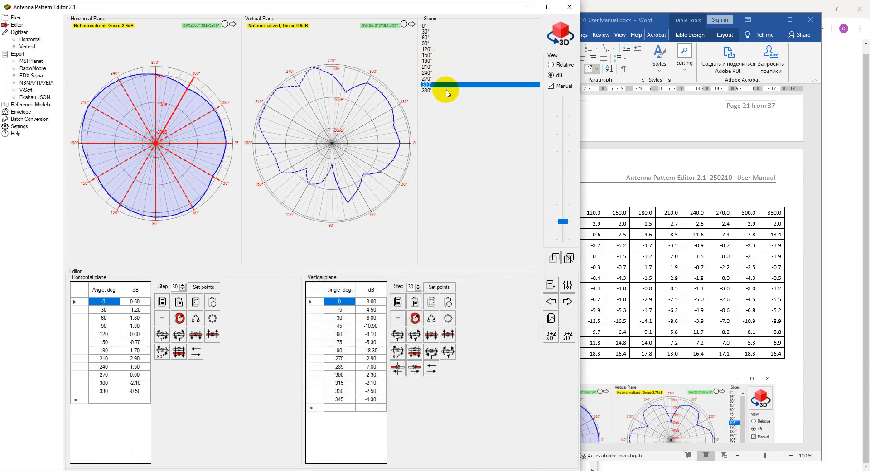